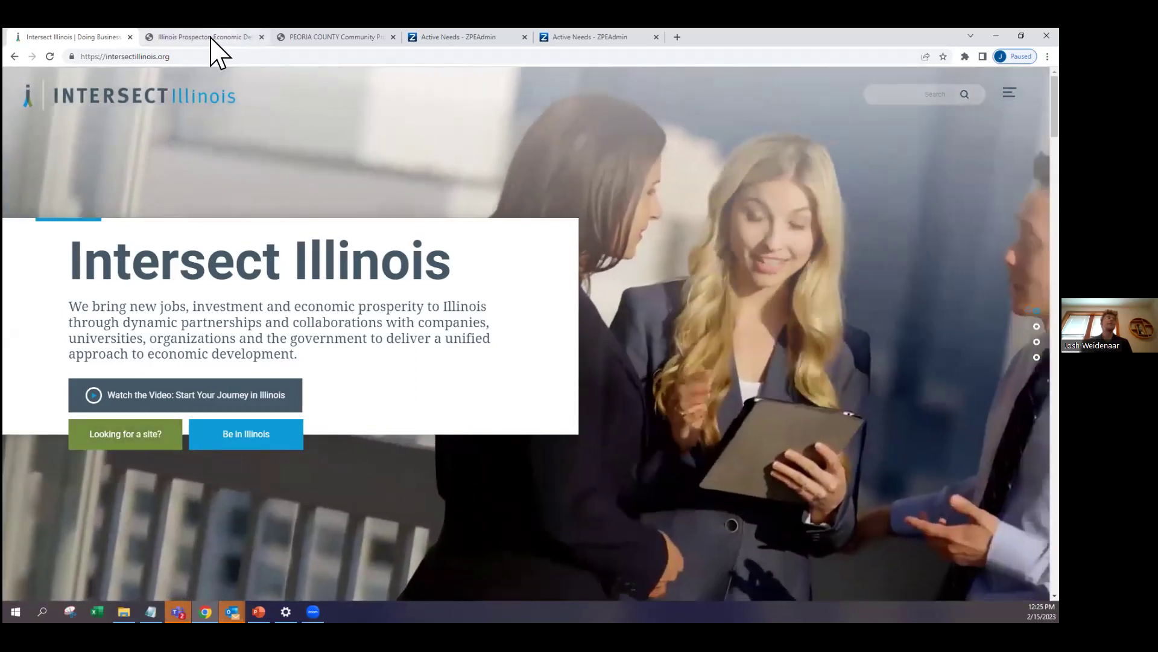
Step: Switch to the Illinois Prospector tab listing 1,792 property results beside the state map
left_click(211, 37)
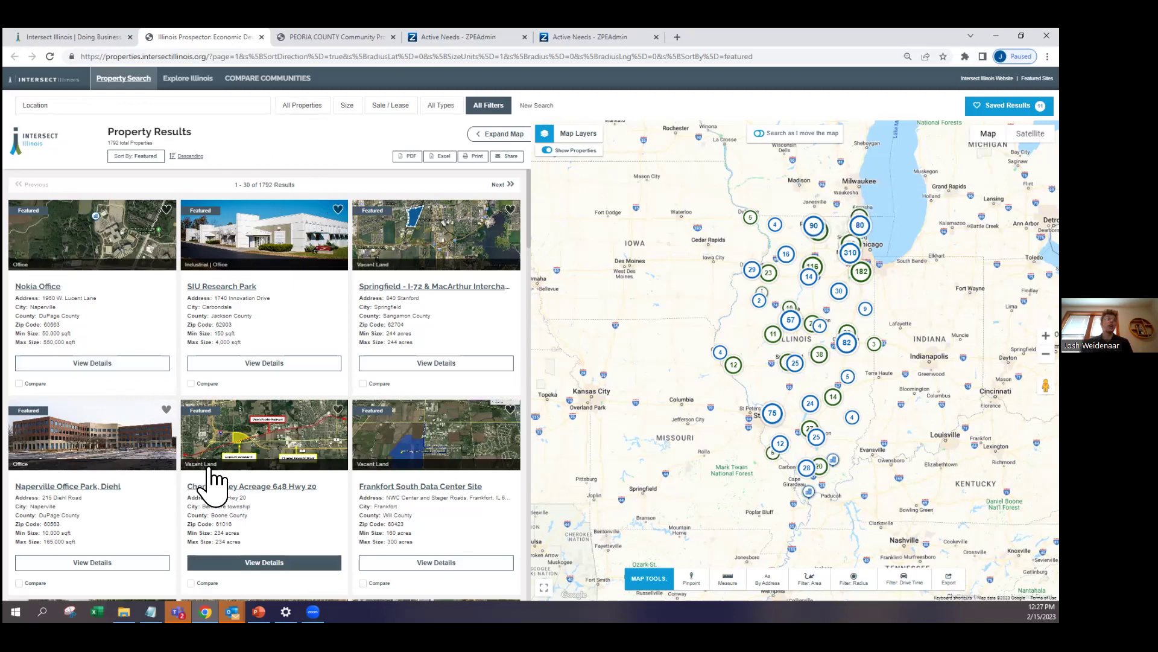
Step: Open the Gateway Tradeport report for the 600-acre Pontoon Beach site in Madison County
mouse_move(239, 429)
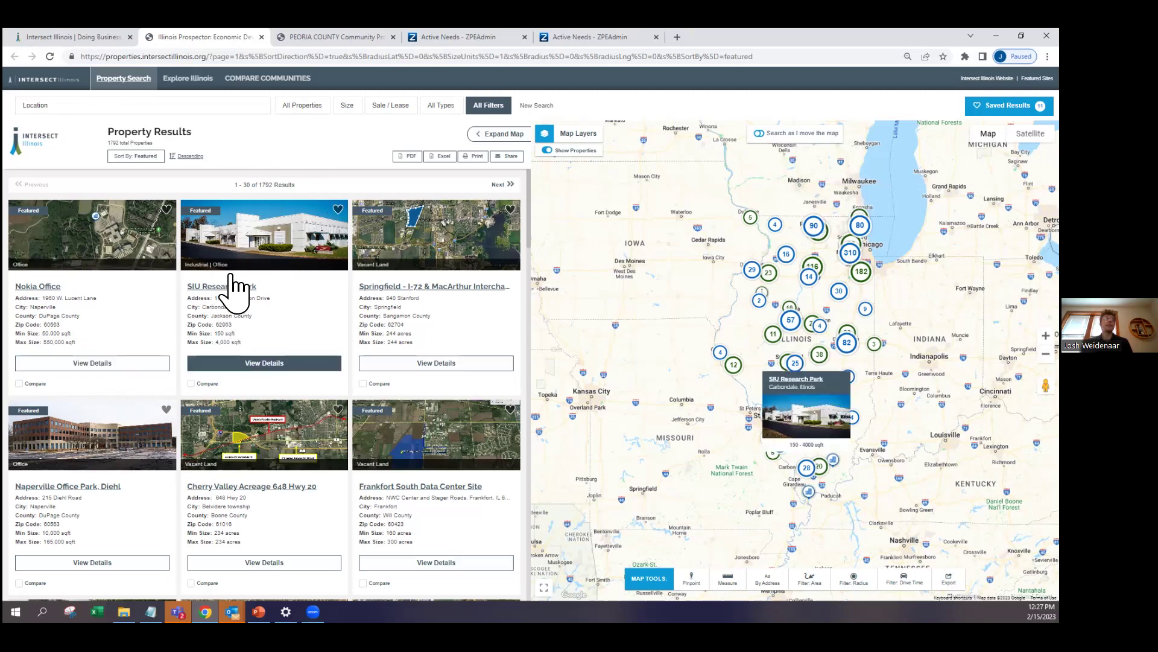
scroll(238, 298, "down", 1)
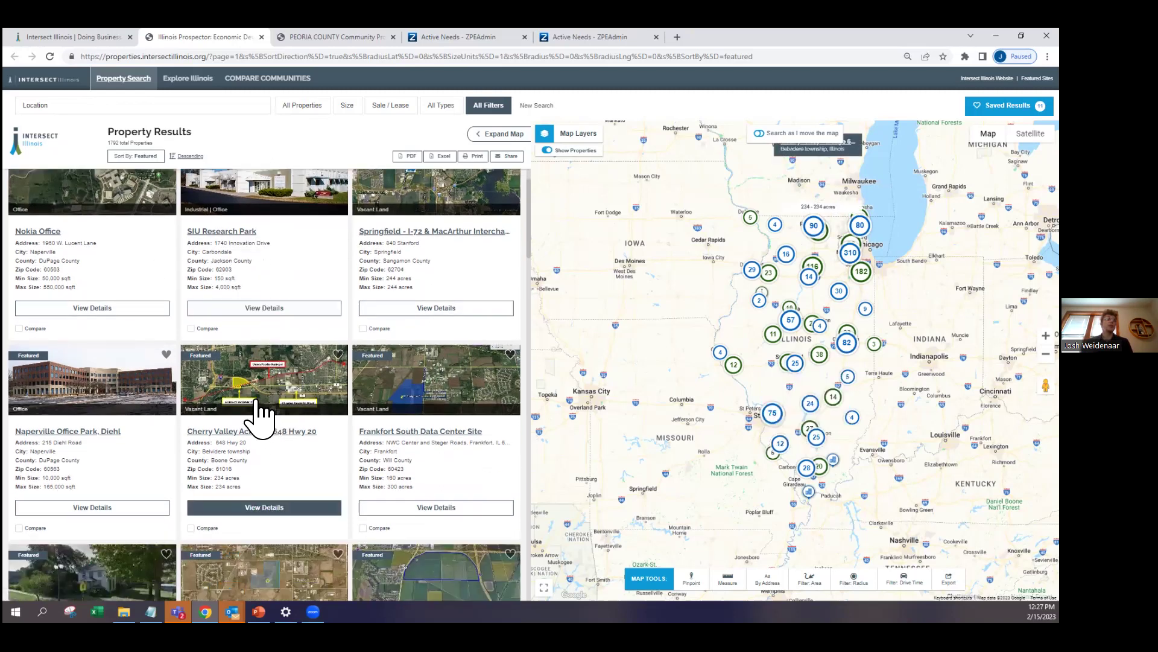
scroll(275, 416, "down", 2)
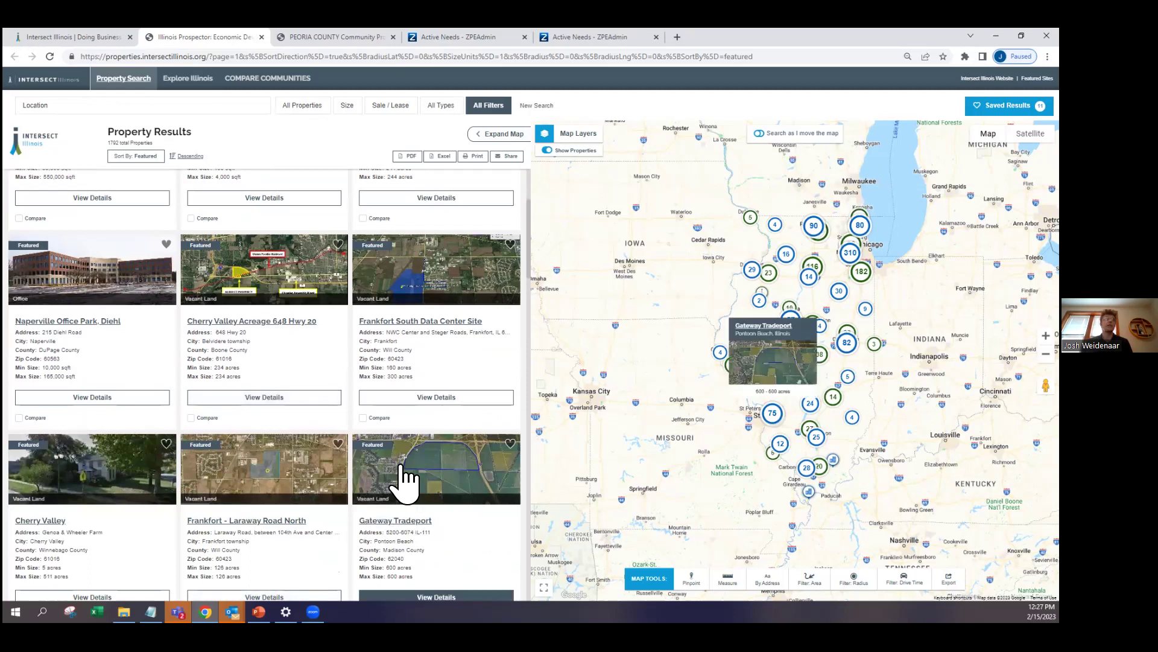
left_click(424, 470)
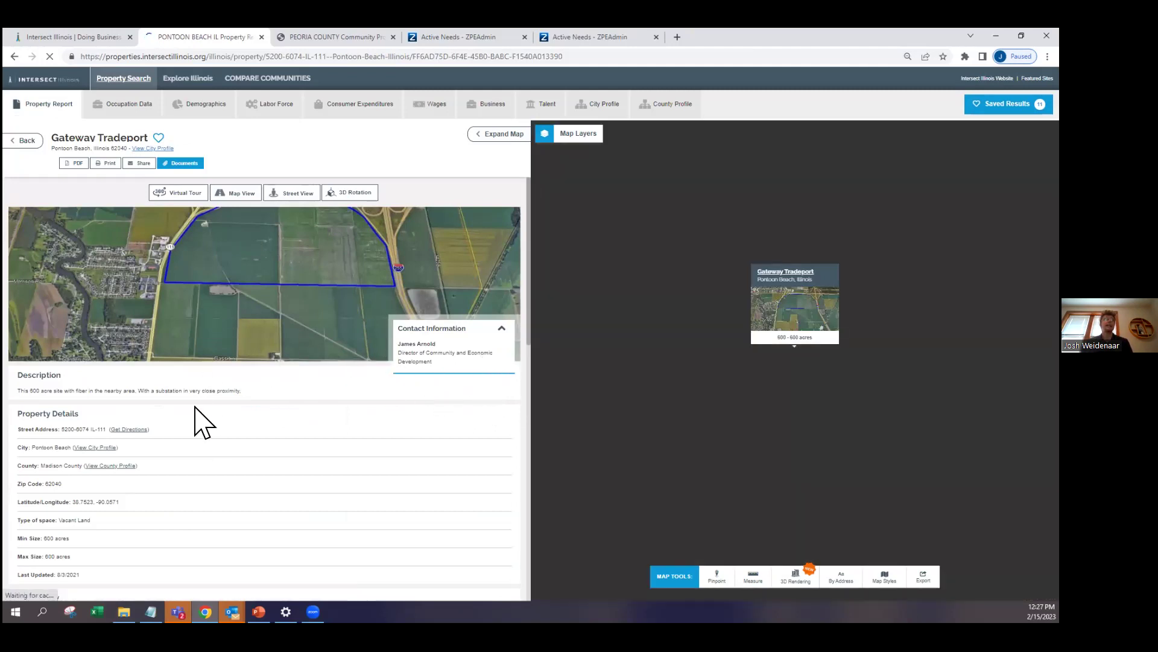
Step: Review the Gateway Tradeport report and its Documents list, then return to the 1,792 results
scroll(191, 407, "down", 4)
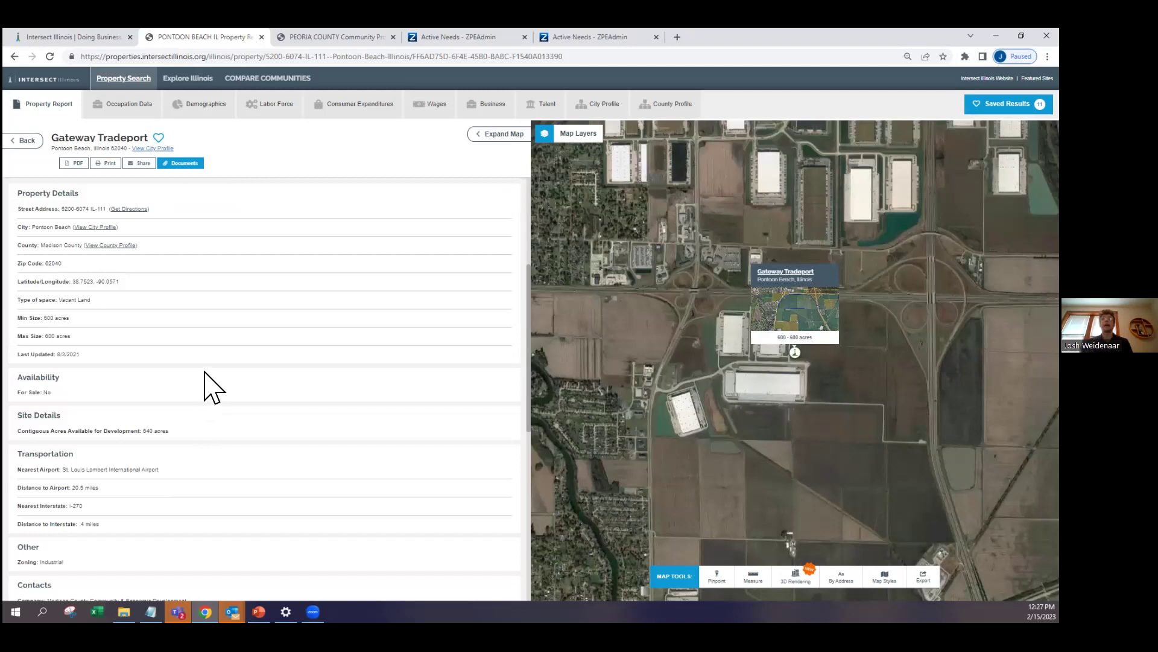
scroll(151, 268, "up", 1)
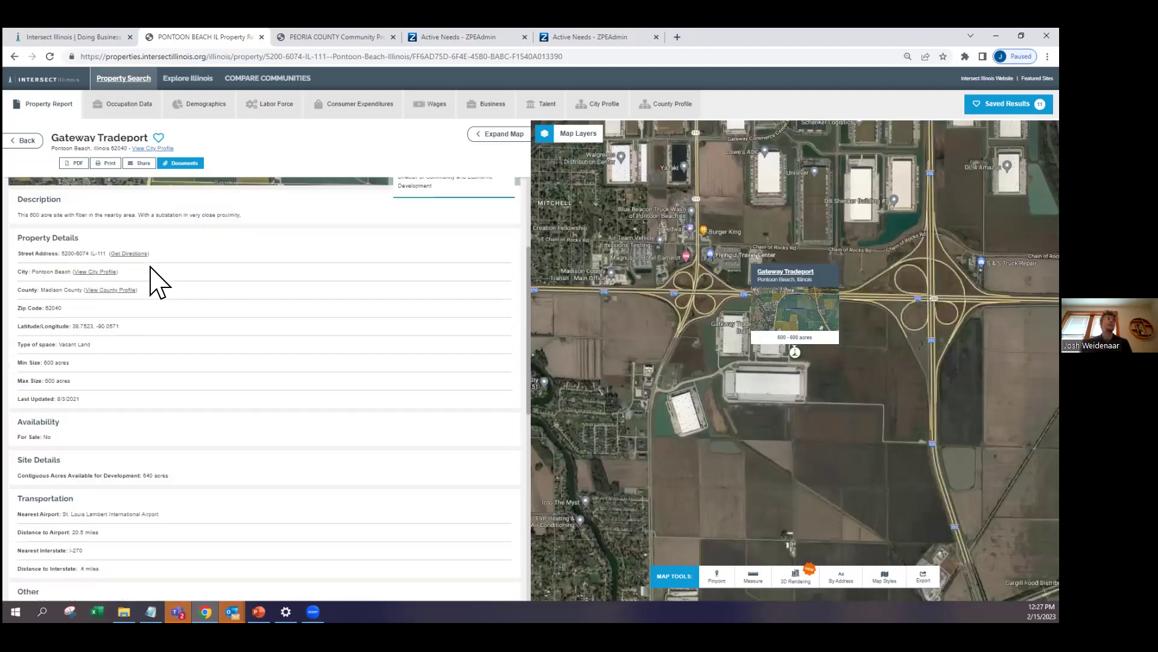
scroll(158, 282, "up", 3)
left_click(182, 164)
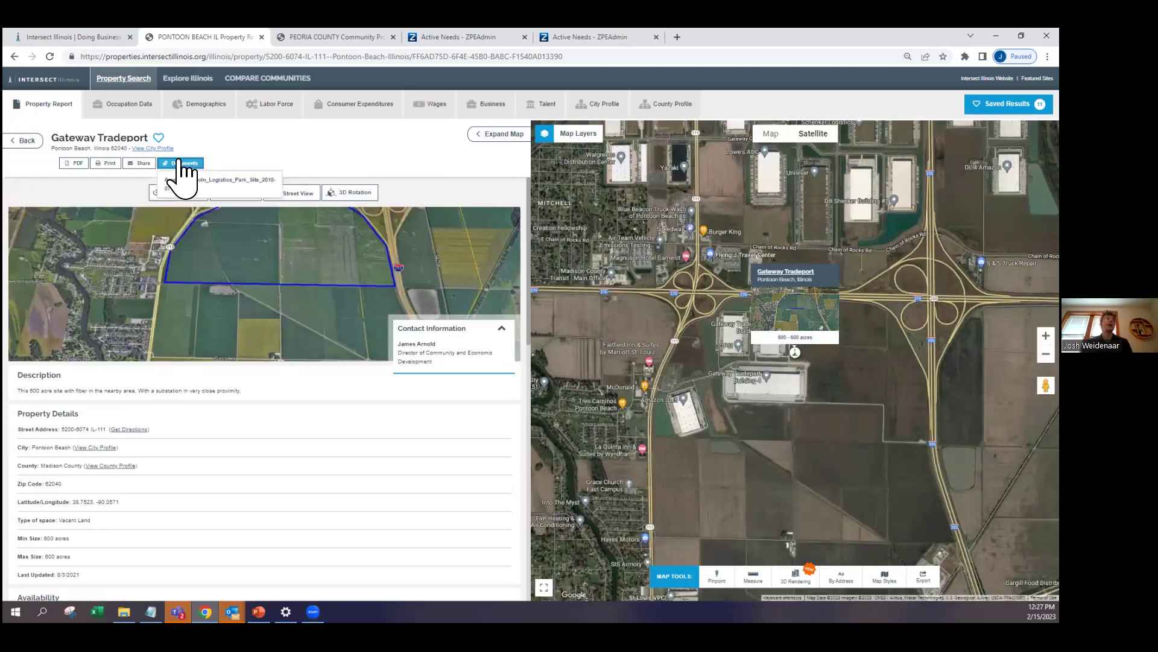
left_click(246, 156)
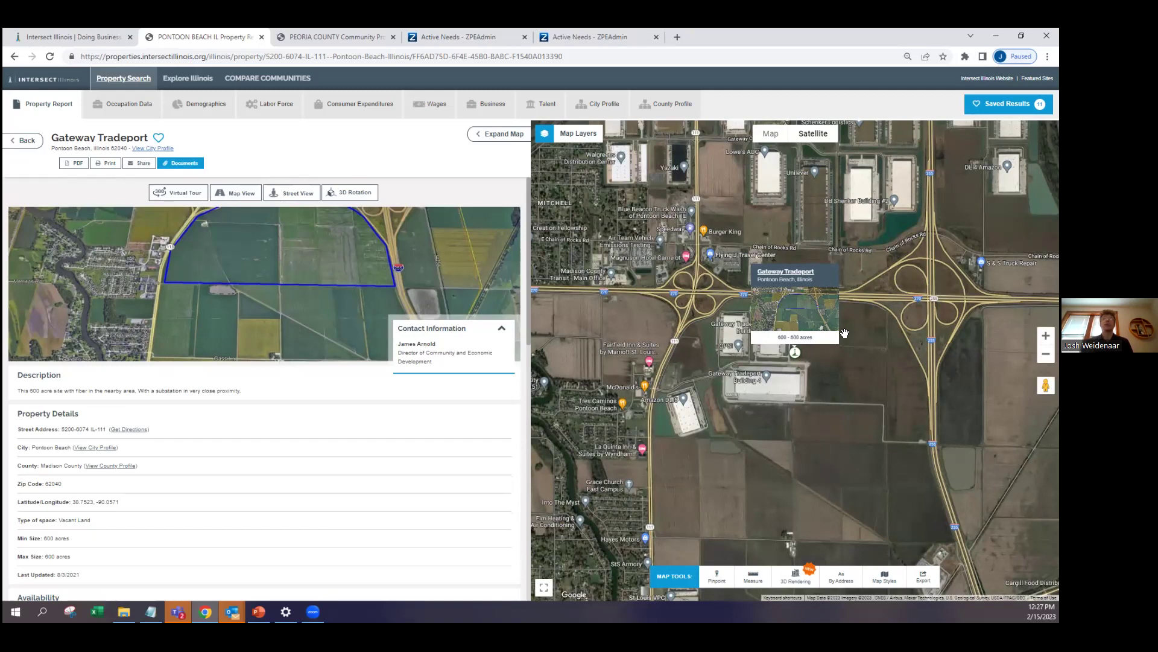
scroll(841, 348, "down", 2)
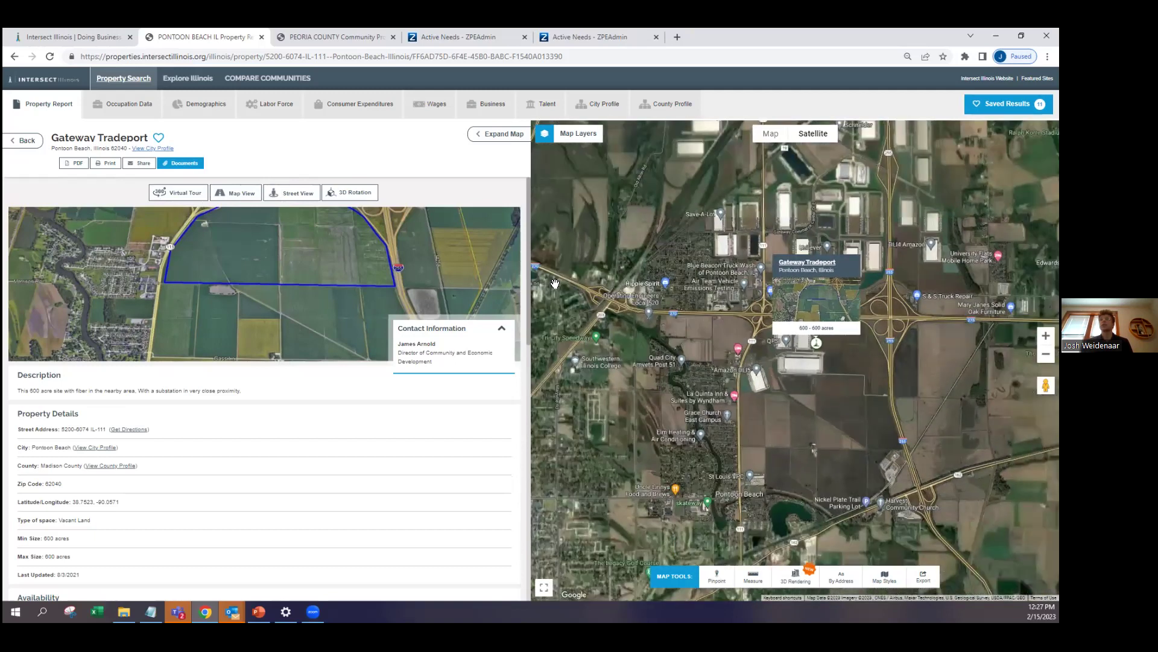
left_click(24, 140)
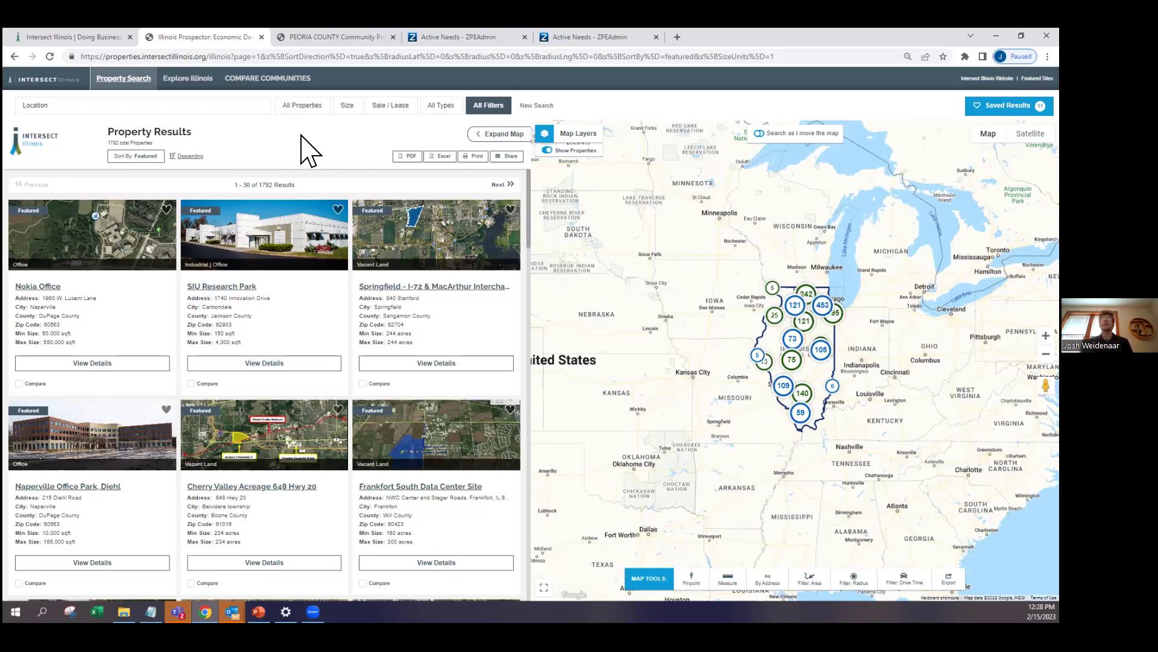
mouse_move(292, 251)
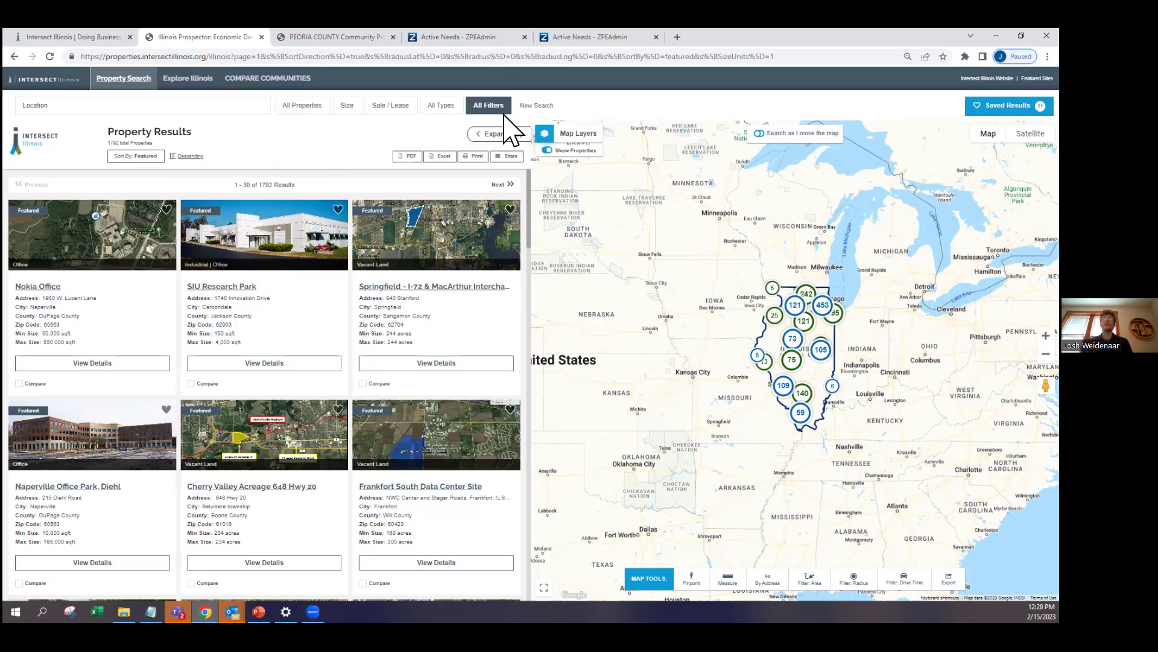
left_click(295, 105)
left_click(346, 107)
left_click(386, 107)
left_click(441, 107)
left_click(488, 107)
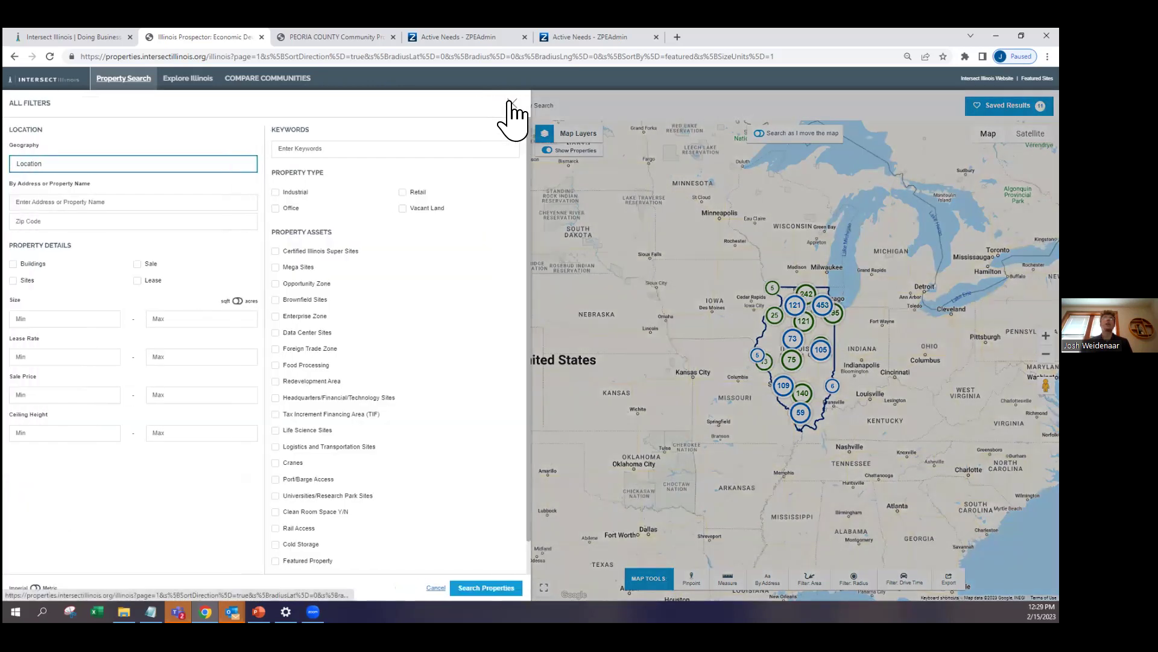
left_click(509, 115)
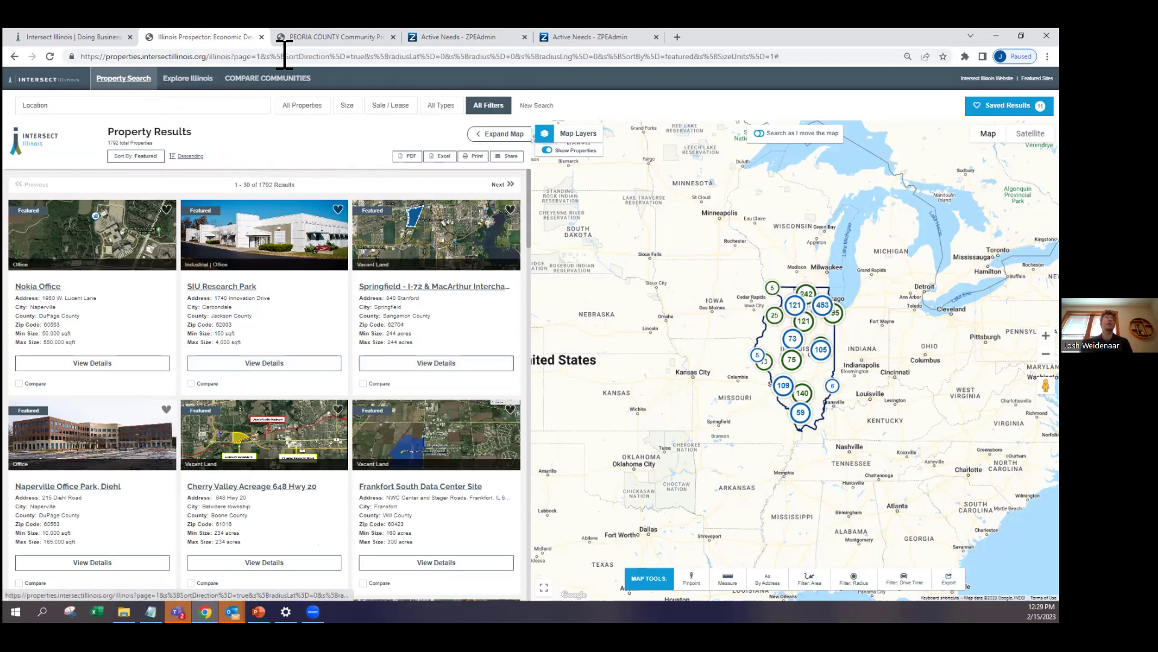
left_click(312, 37)
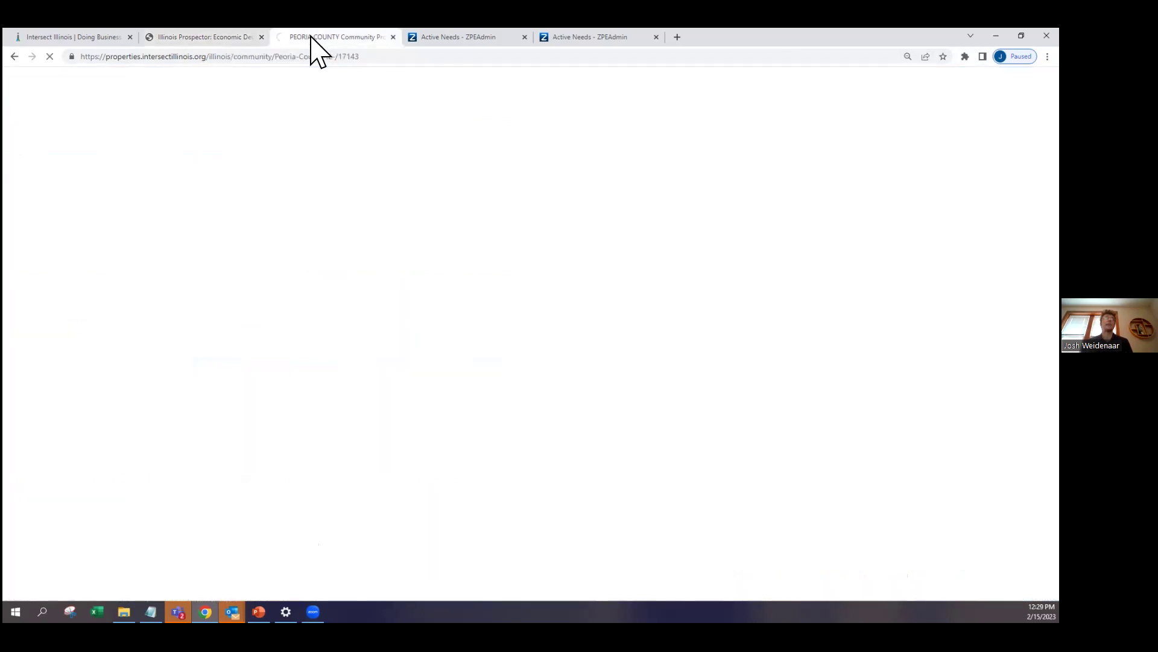
left_click(205, 37)
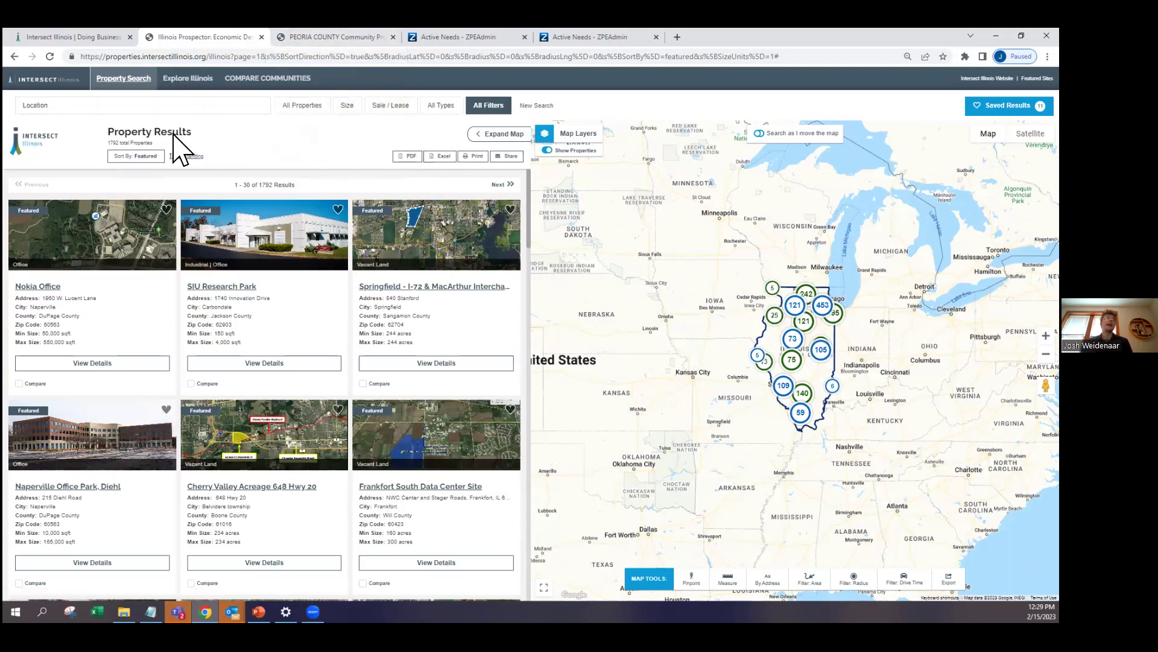
left_click(324, 39)
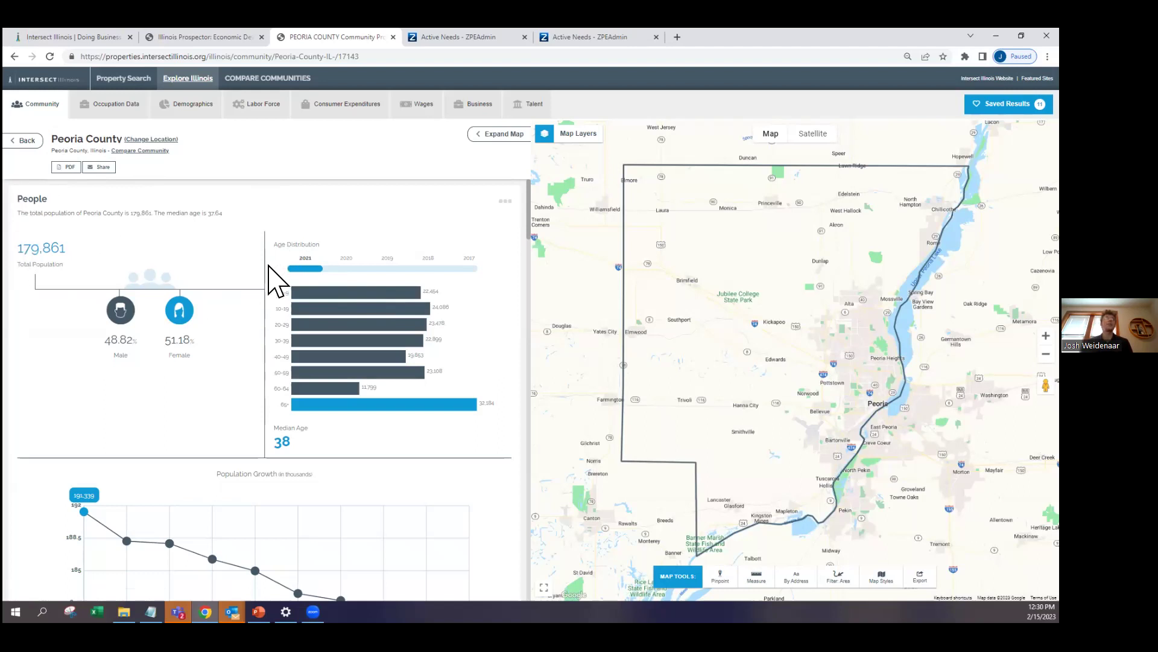
Step: Move Peoria County's Age Distribution year slider from 2020 back to 2017
left_click(349, 270)
left_click_drag(352, 272, 461, 273)
mouse_move(505, 202)
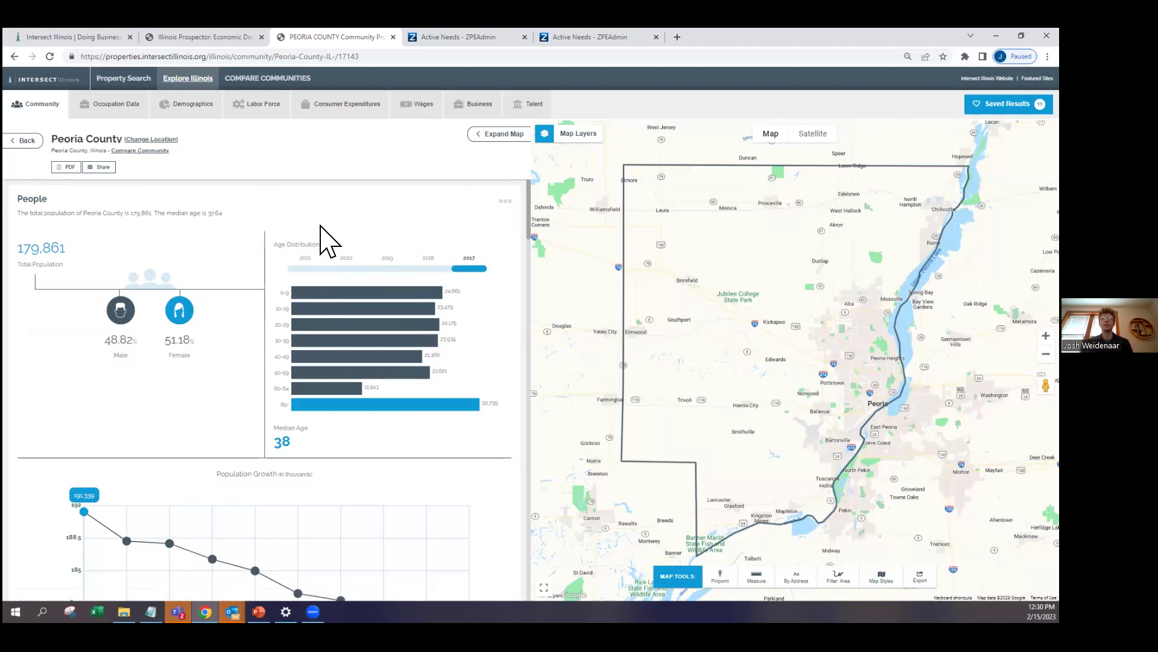
scroll(326, 241, "down", 5)
scroll(136, 253, "up", 5)
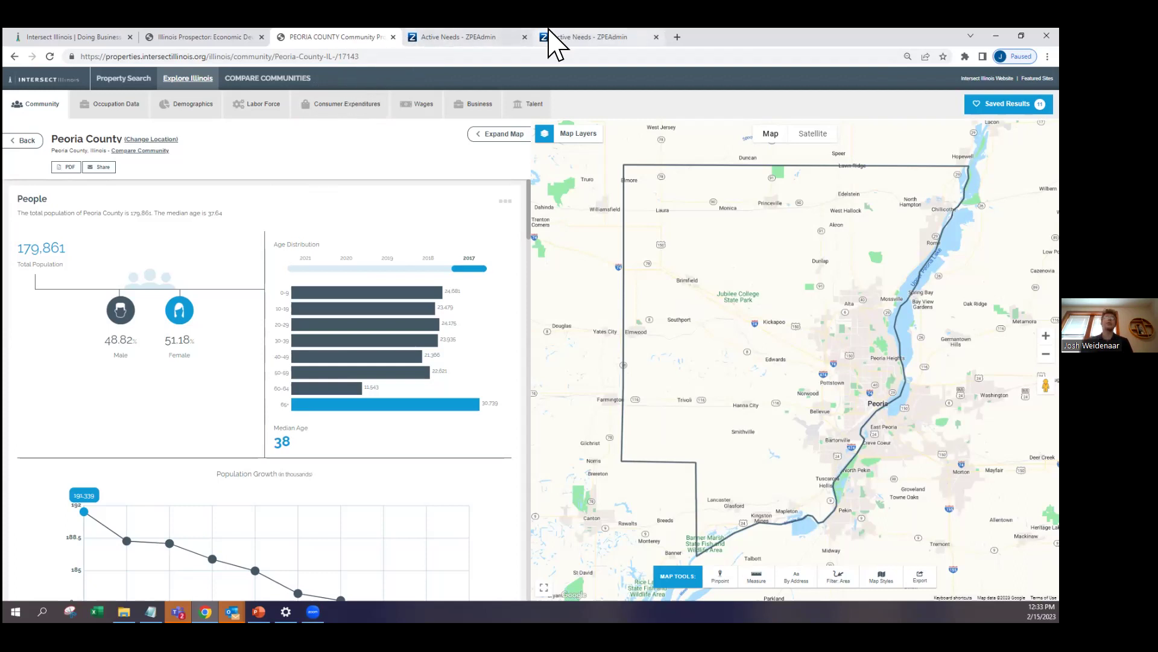
Step: Open the ZPE Admin Dashboard in a new tab and close the duplicate Active Needs tab
left_click(565, 36)
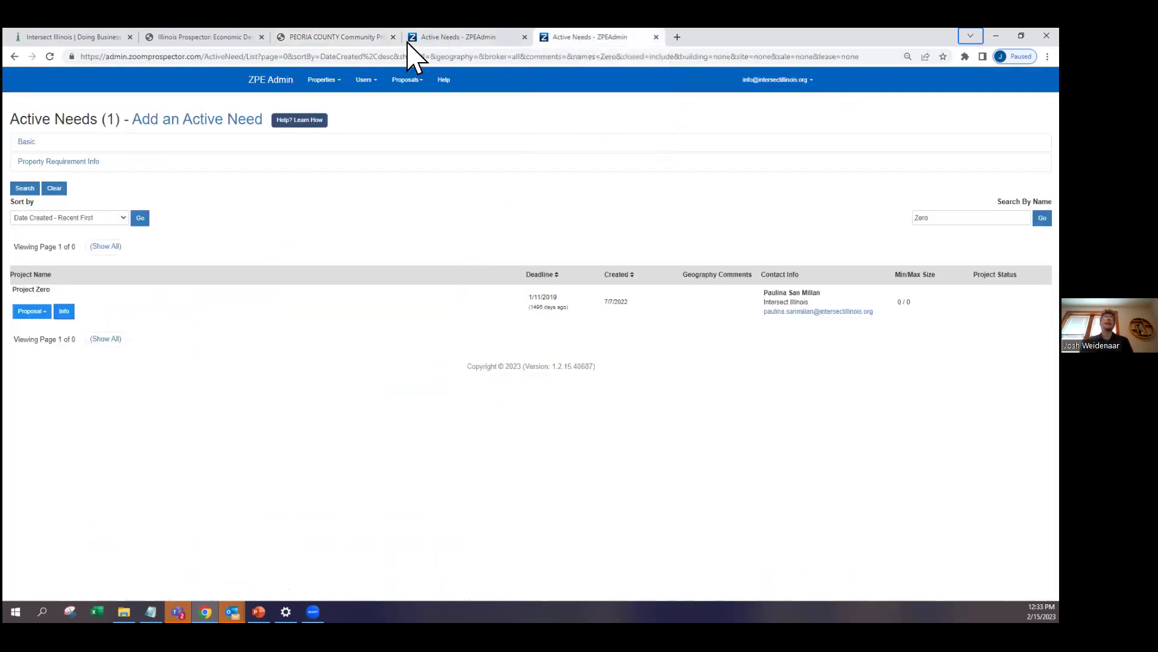
middle_click(275, 82)
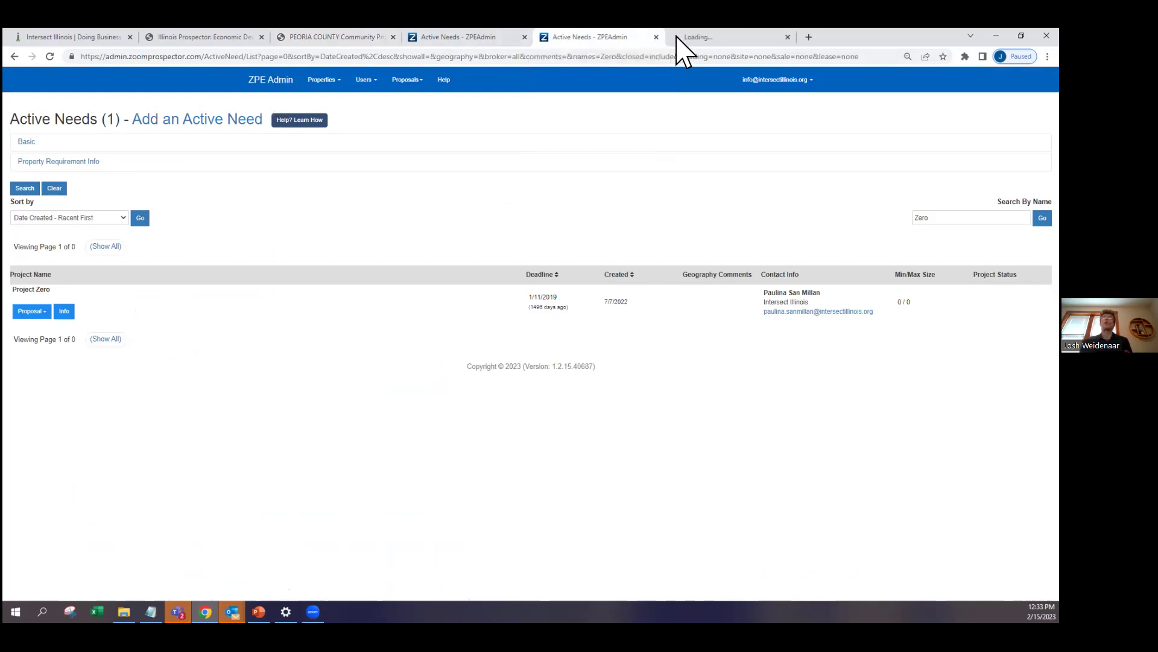
left_click(693, 38)
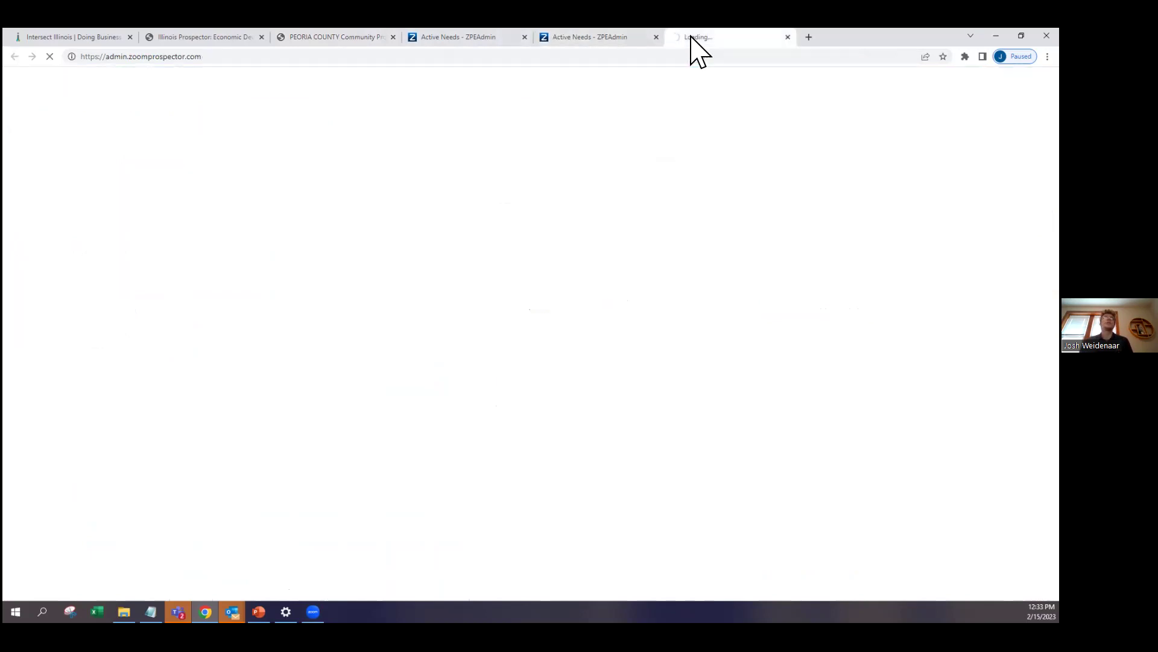
left_click(458, 33)
left_click(525, 38)
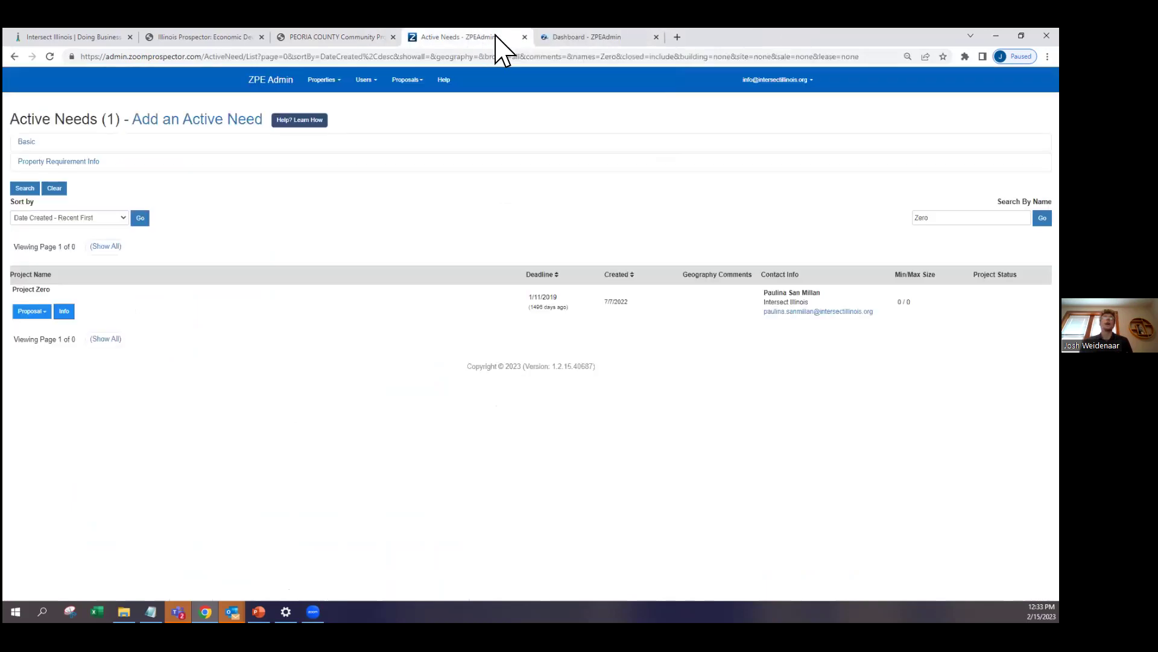
left_click(569, 39)
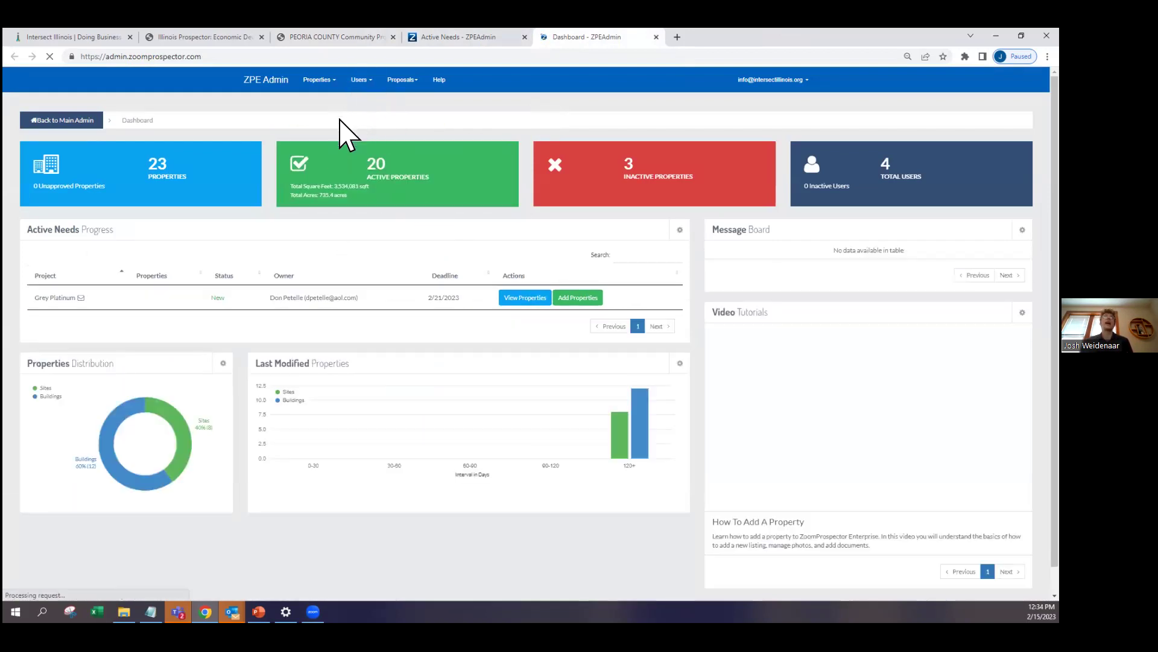
Step: Reveal the View/Edit Properties and Add Properties options on the green Active Properties card
left_click(307, 188)
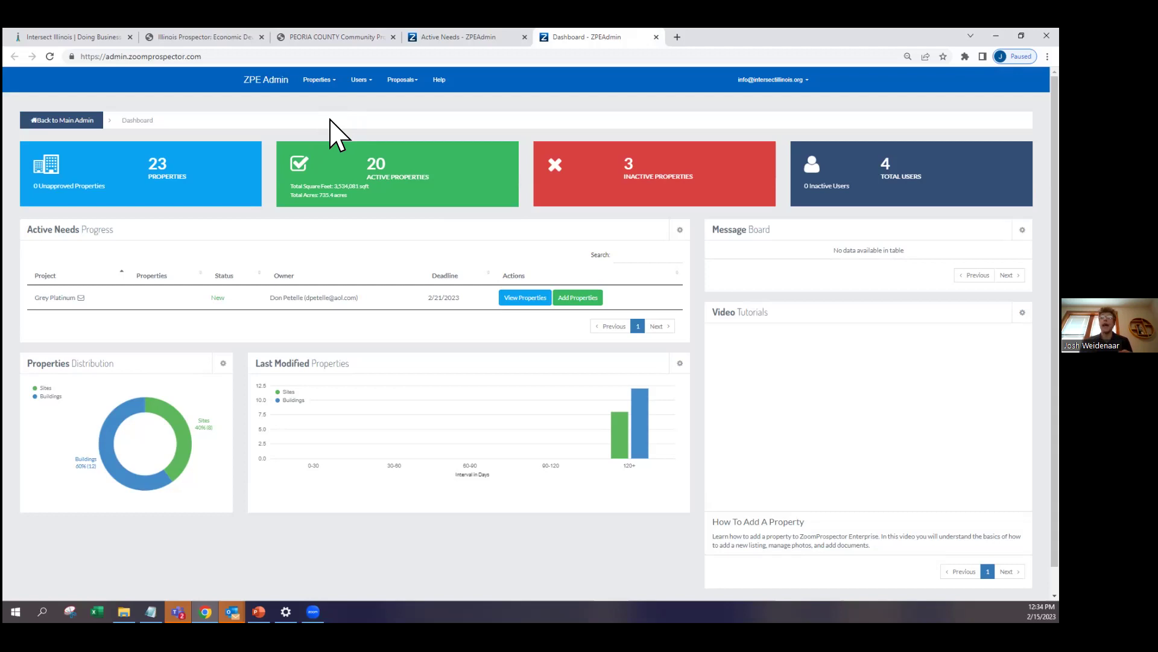
mouse_move(318, 156)
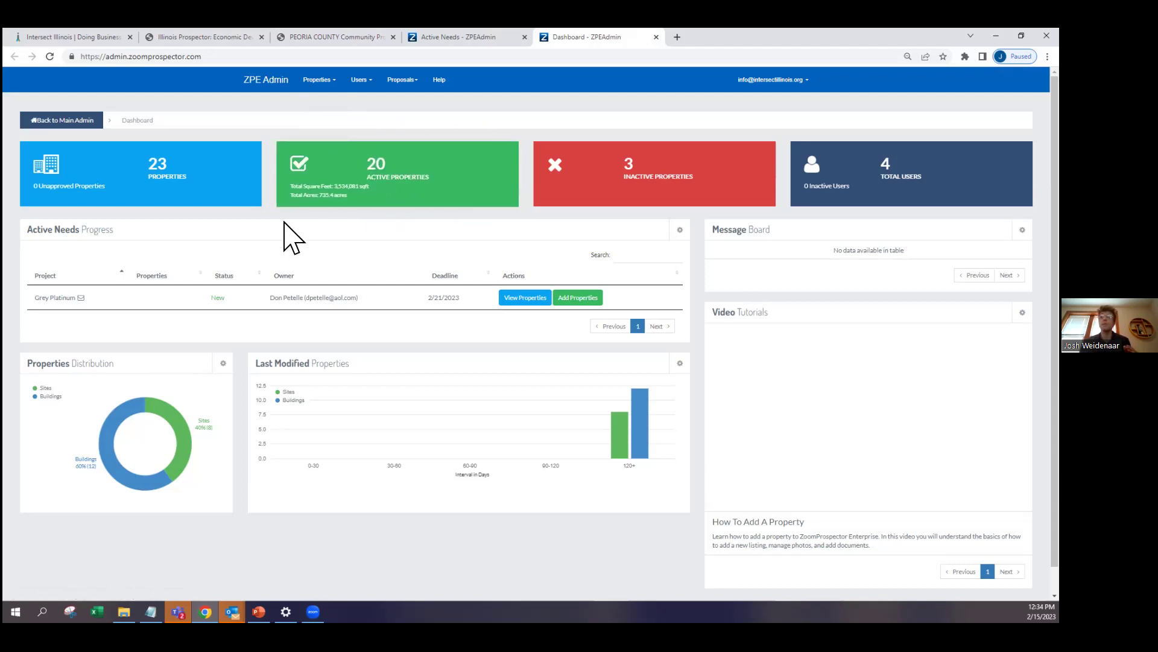
mouse_move(304, 184)
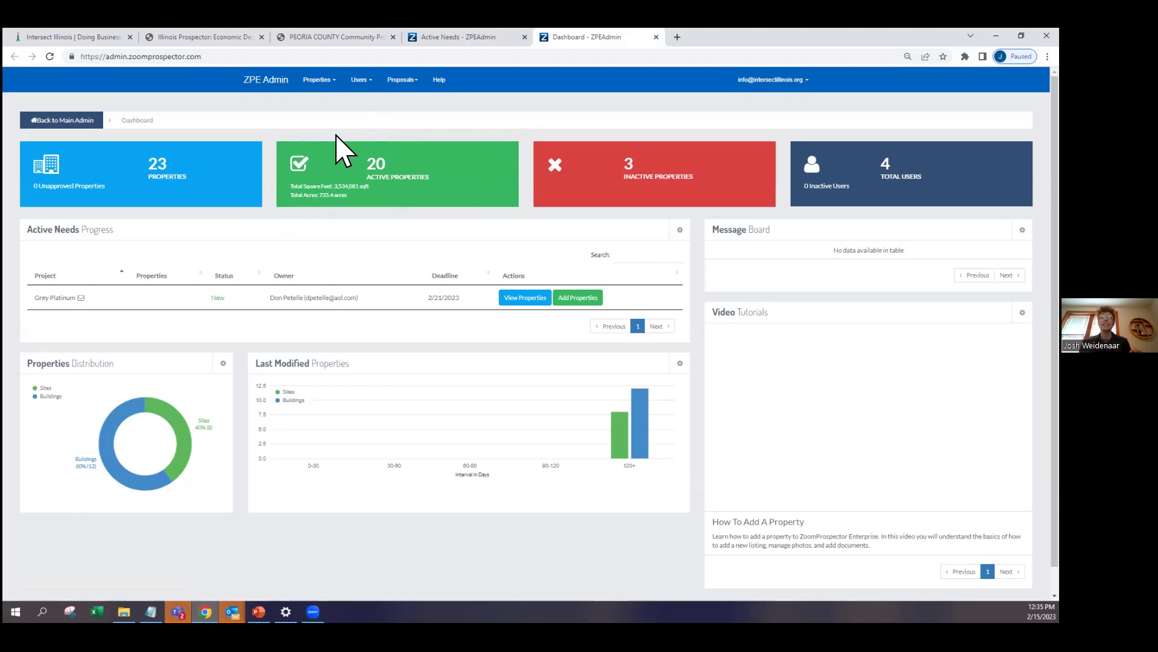
mouse_move(361, 138)
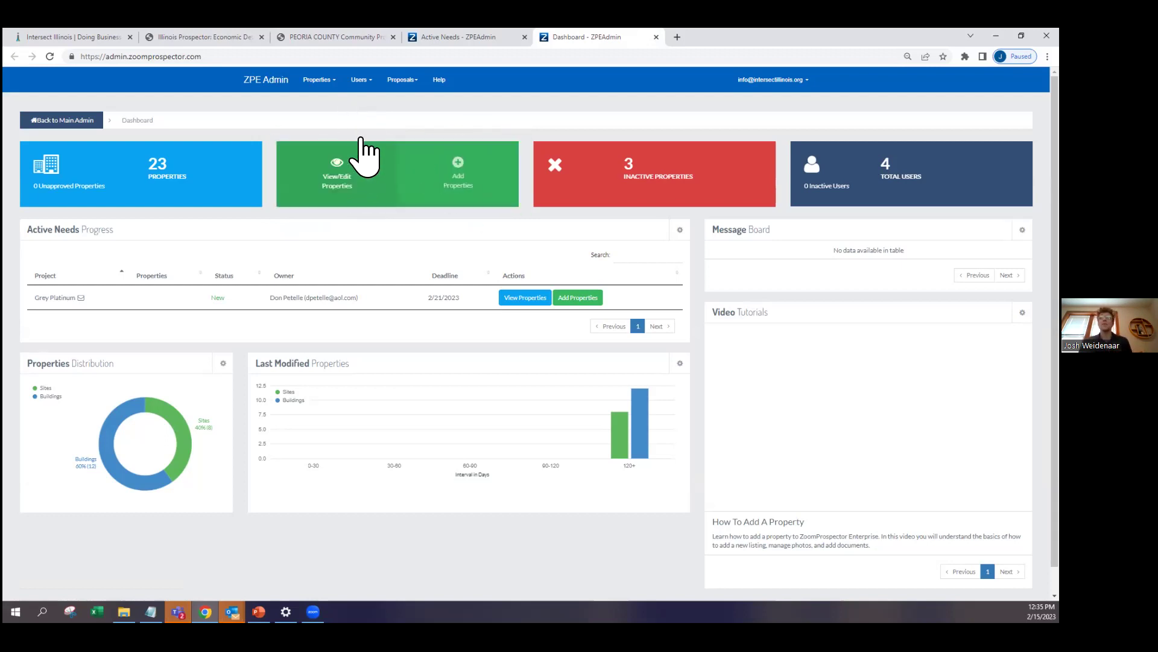
Step: Open the Properties dropdown in the dashboard's top navigation bar
left_click(321, 81)
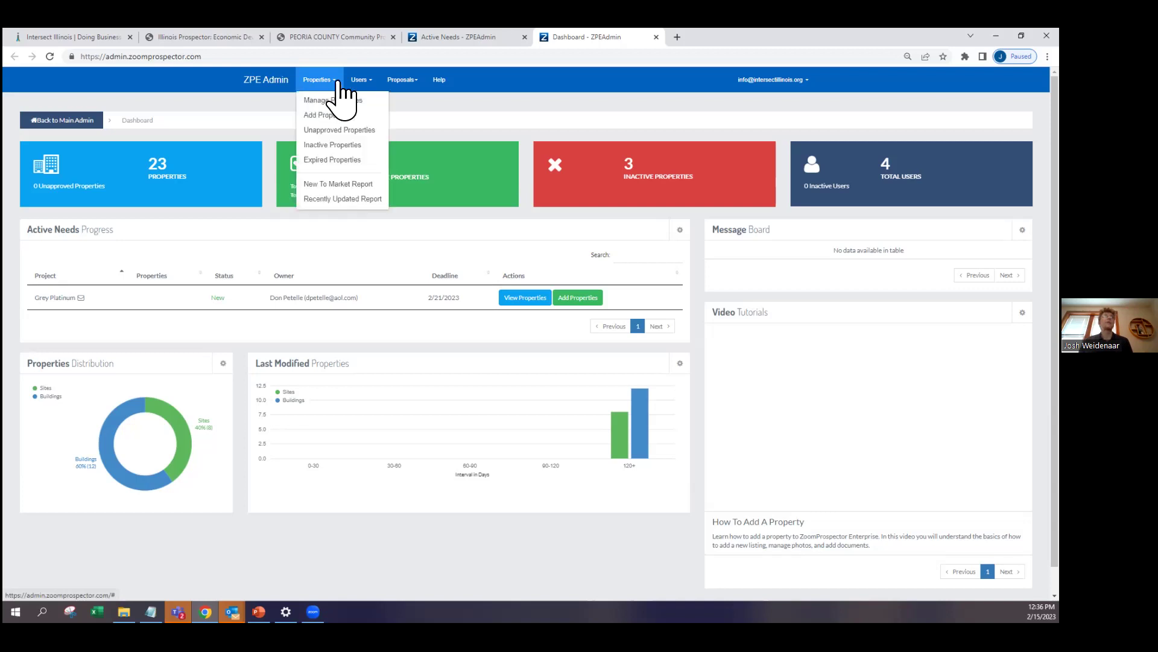
Step: Start a new property with Add Property and review the form down to Zoning and back
left_click(323, 116)
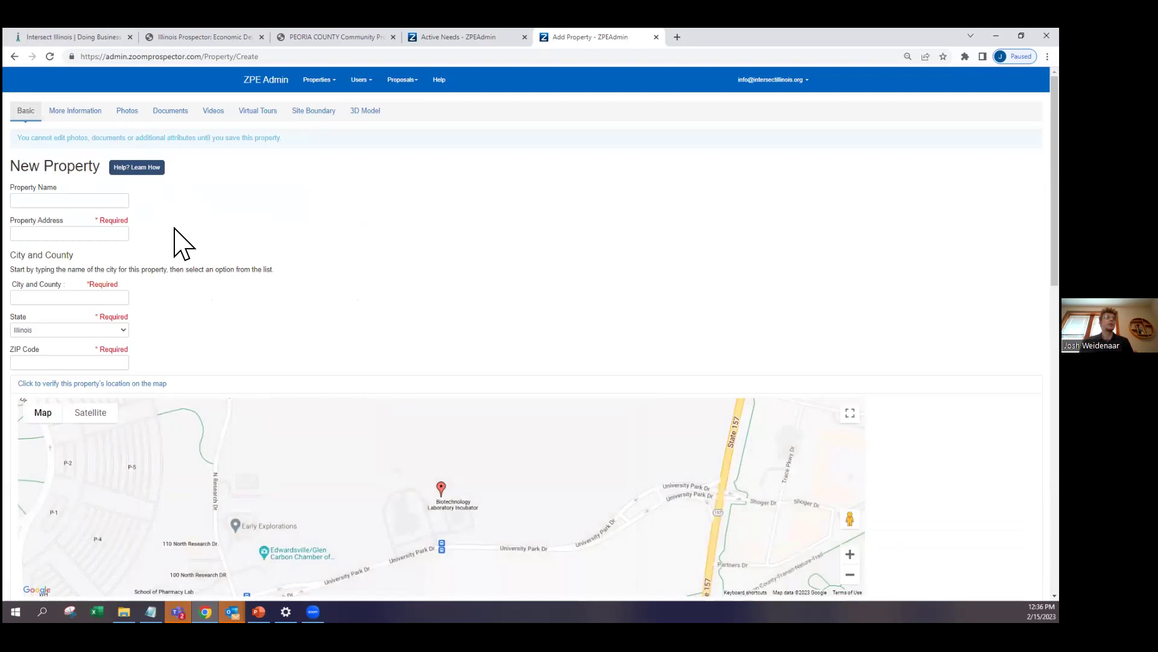
scroll(151, 228, "down", 1)
scroll(151, 228, "up", 1)
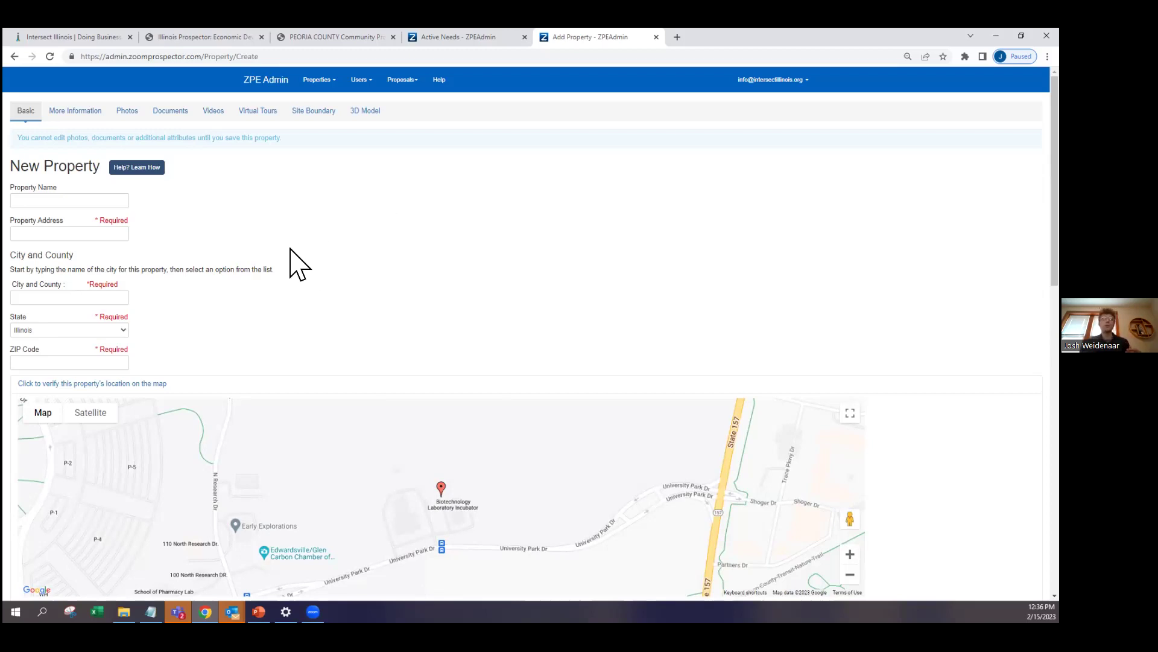
scroll(266, 235, "down", 15)
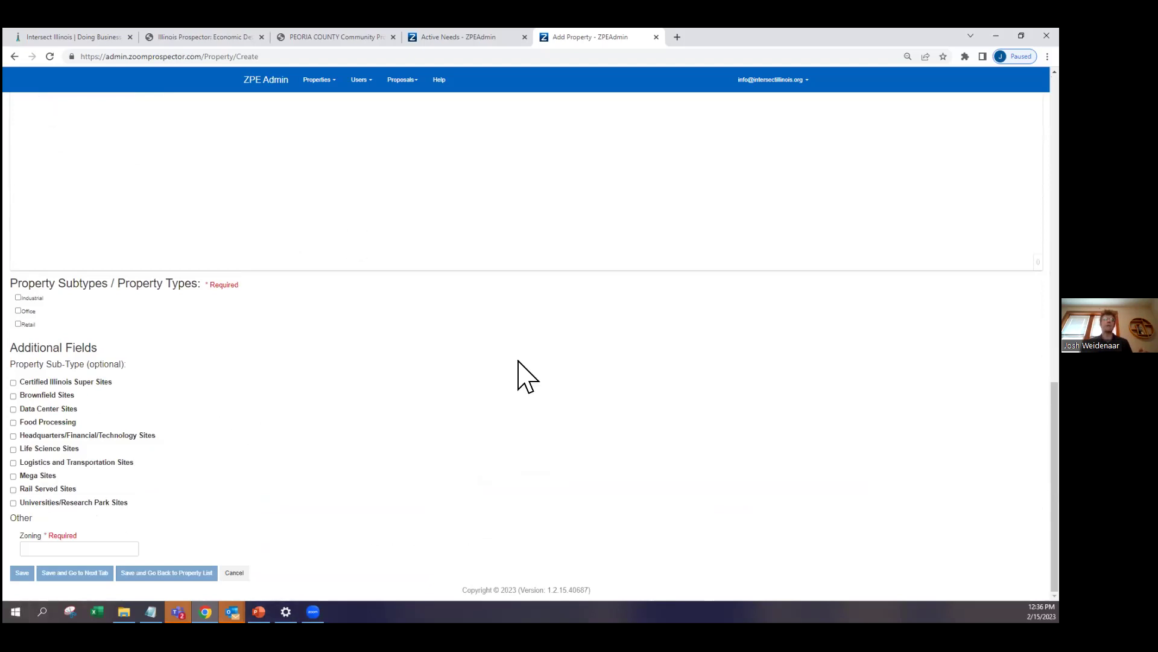
scroll(517, 374, "up", 15)
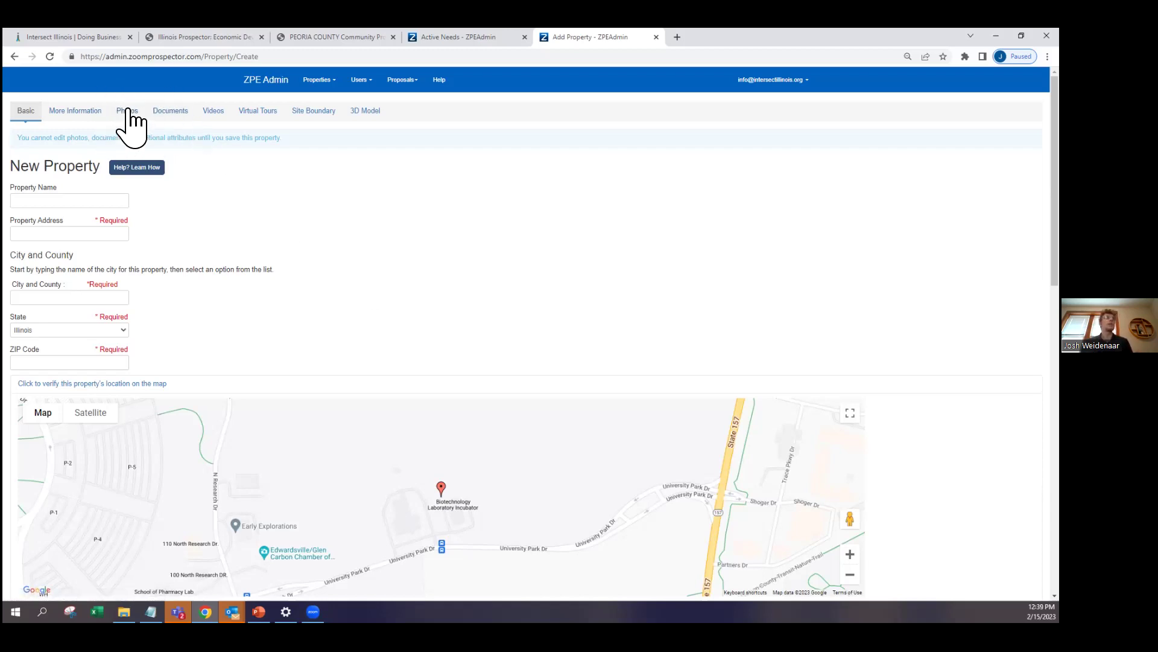
scroll(151, 217, "down", 1)
scroll(136, 227, "up", 1)
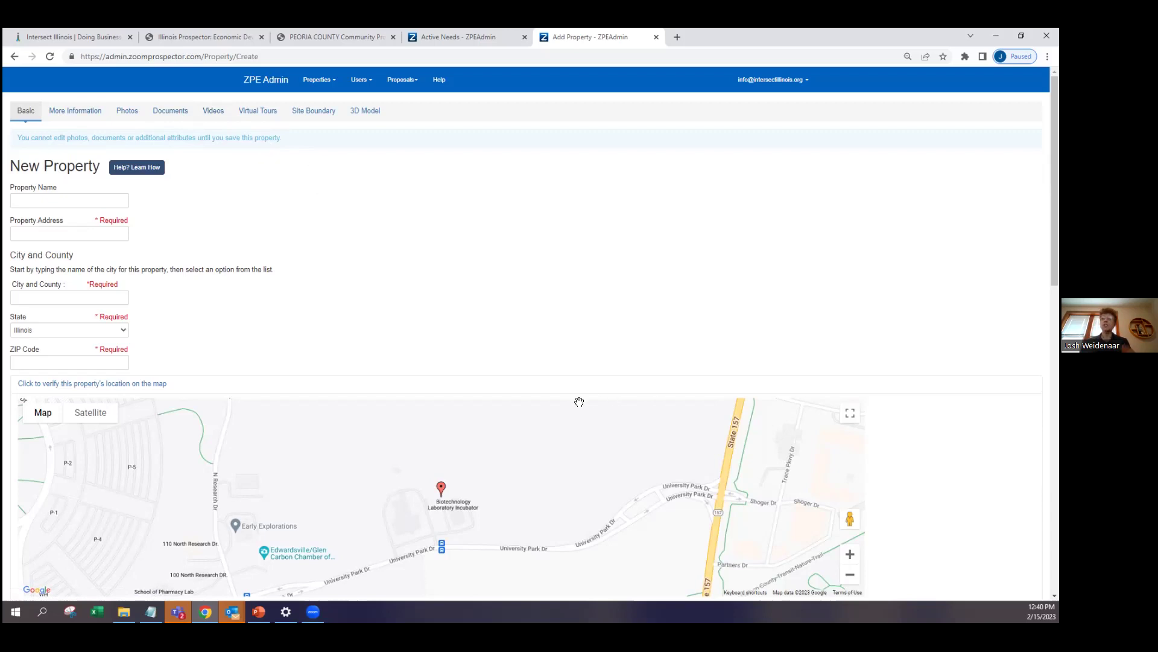
scroll(186, 209, "down", 15)
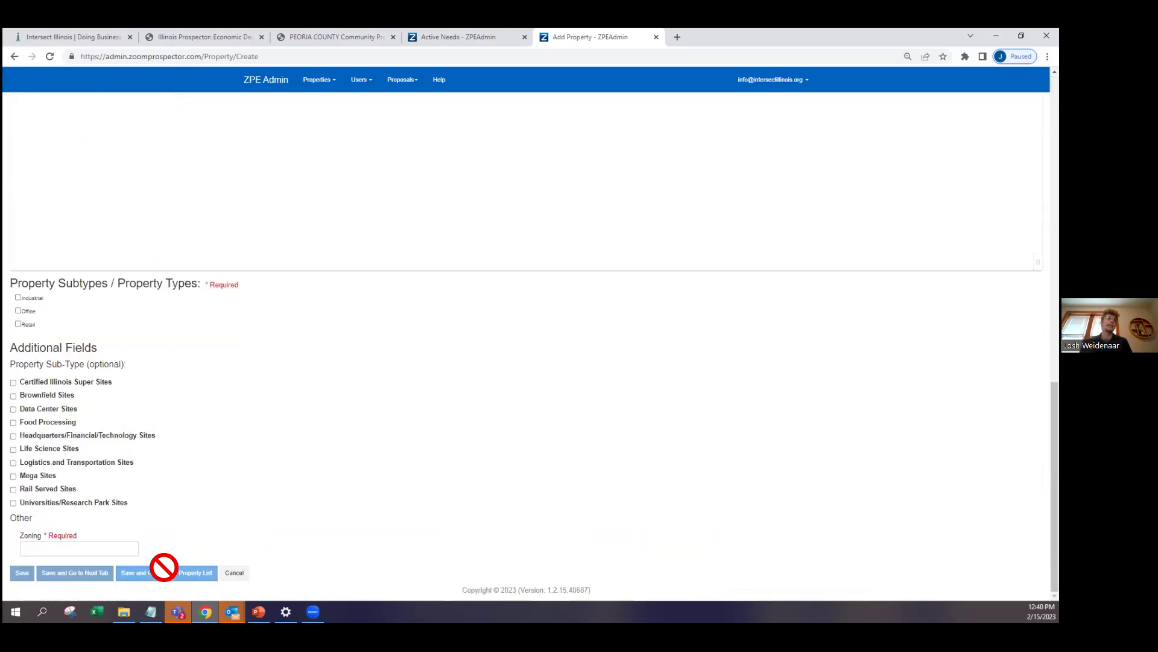
scroll(241, 506, "up", 1)
scroll(238, 498, "up", 15)
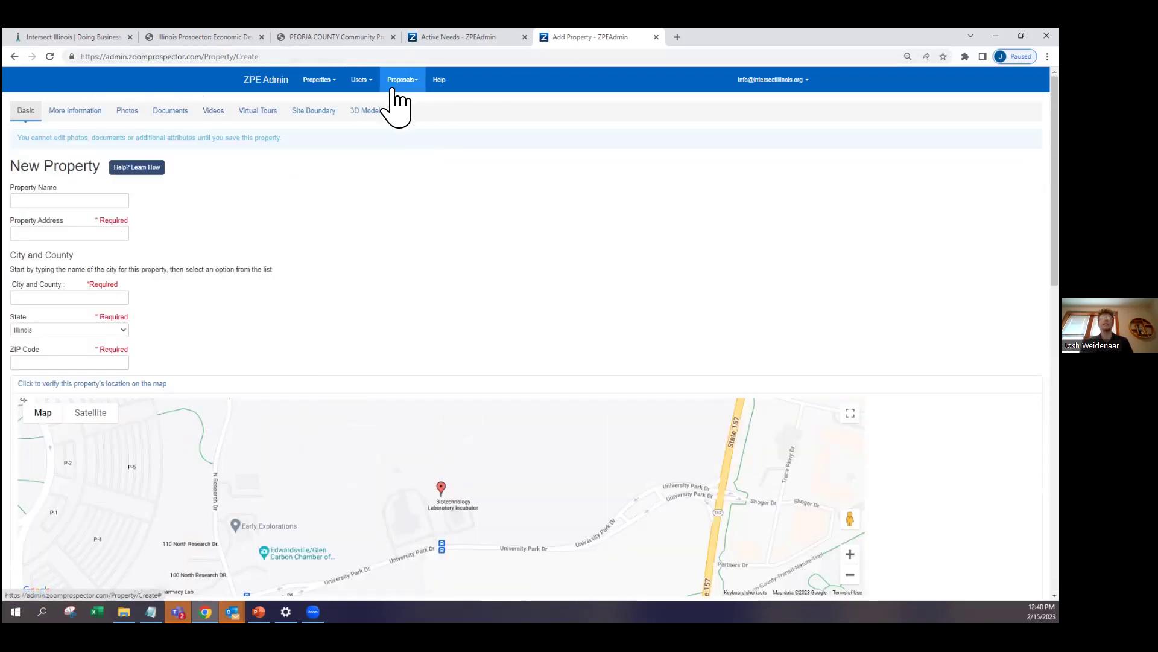
Step: Go to Manage Properties to list all 23 properties, briefly checking the Active Needs tab
left_click(315, 80)
left_click(366, 101)
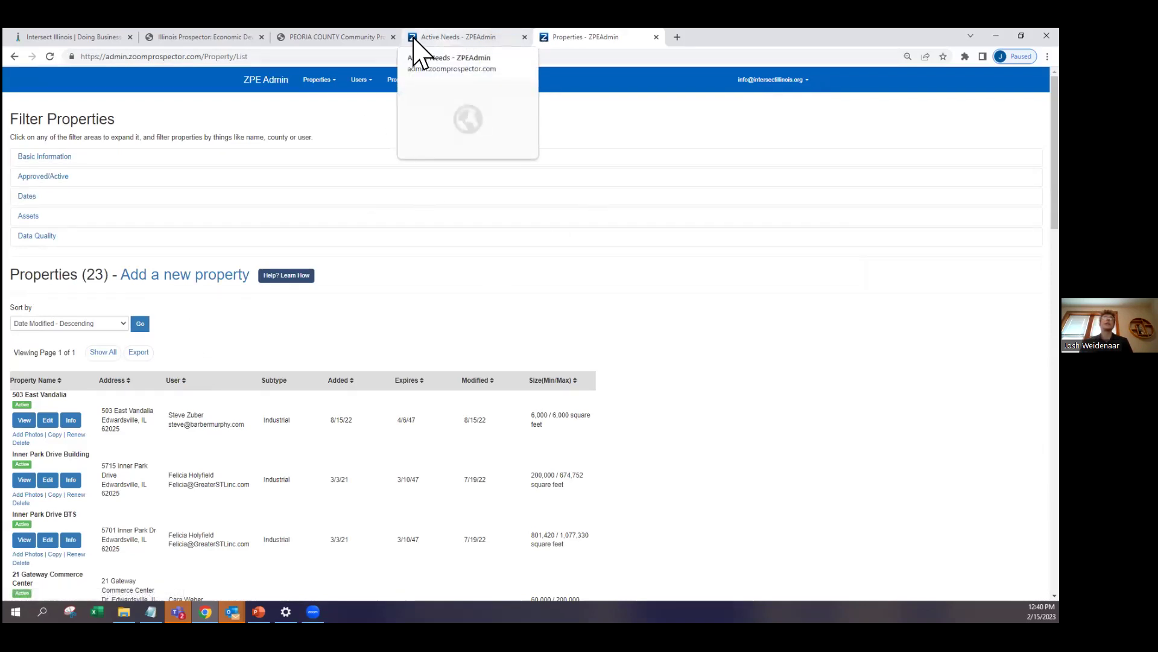
left_click(481, 37)
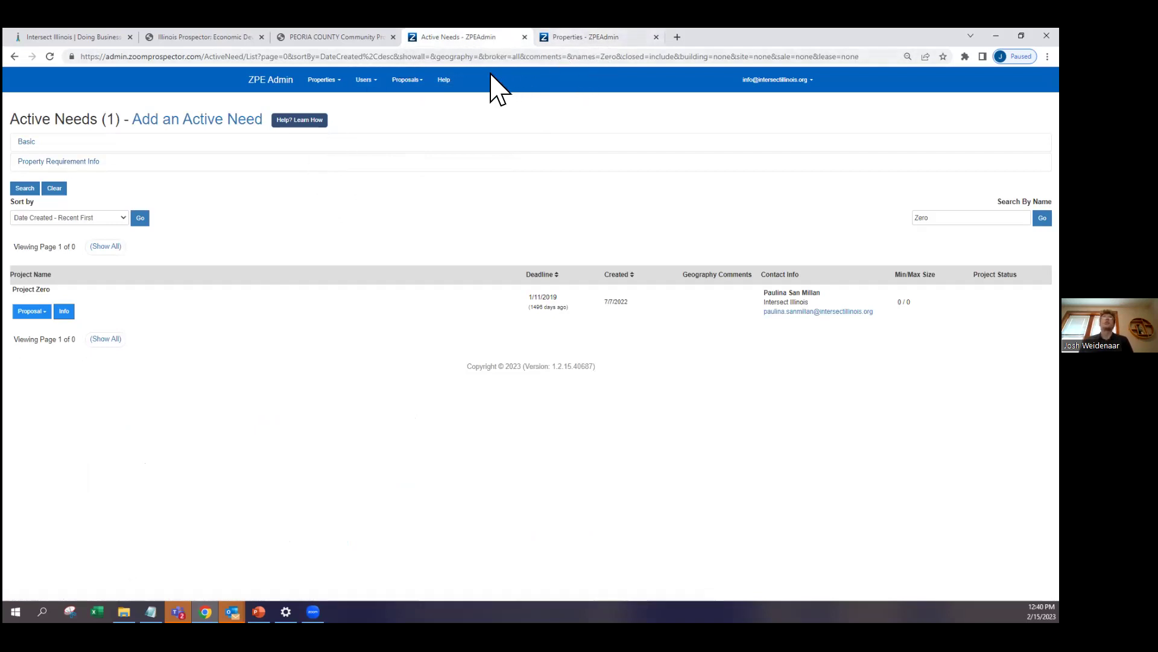
left_click(589, 38)
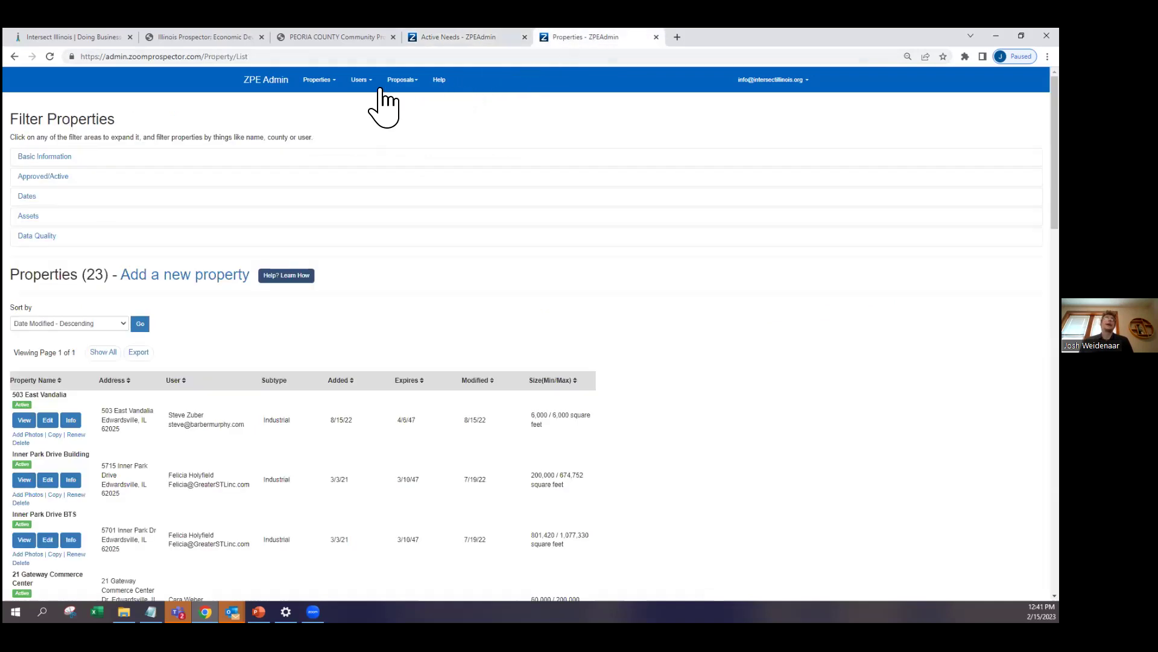
Step: Return to the Active Needs browser tab that lists Project Zero
left_click(410, 82)
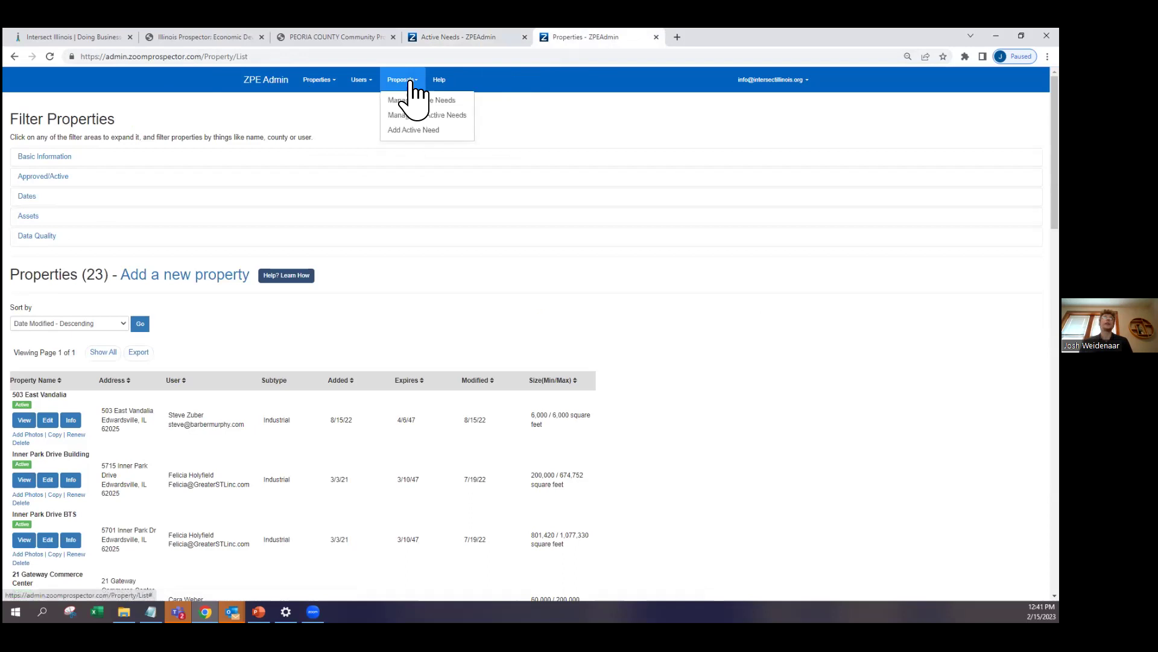
left_click(492, 38)
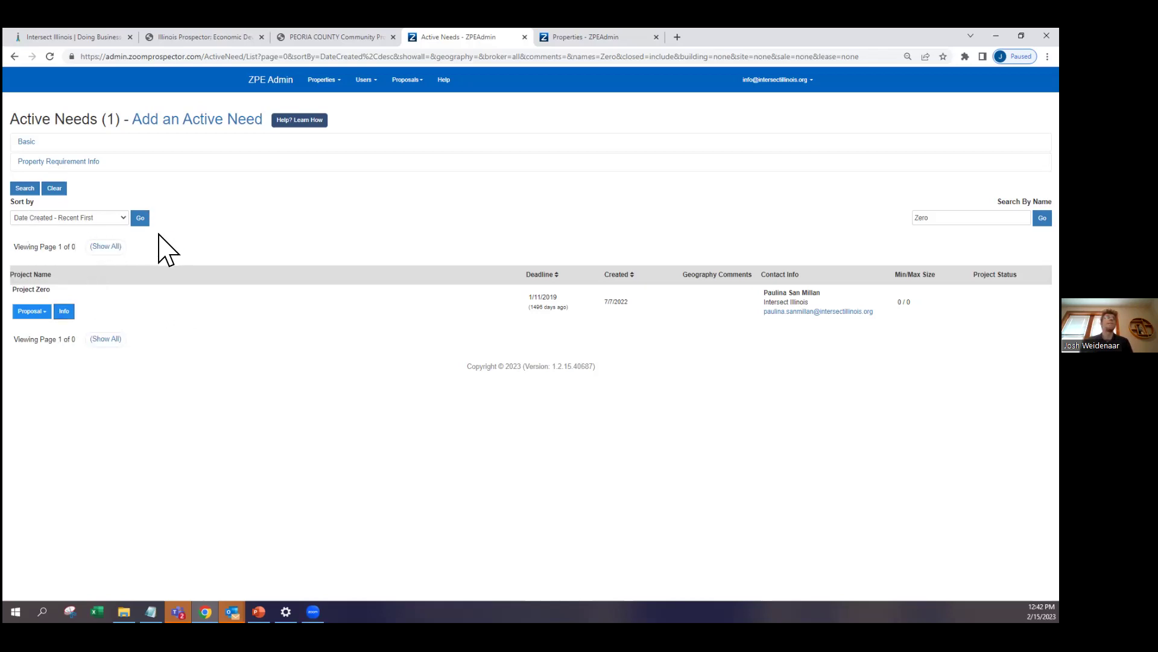
Step: Open Project Zero's Info details, which request two top properties and two documents
left_click(64, 312)
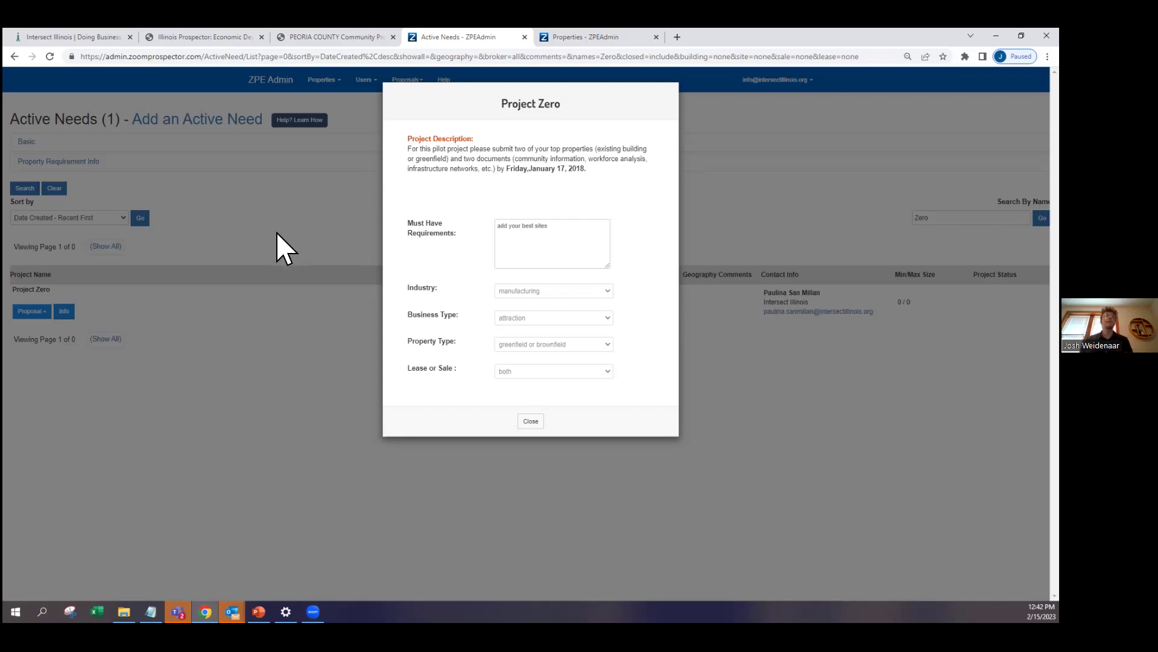
Step: Close the Project Zero details modal to reveal the Active Needs list
left_click(255, 209)
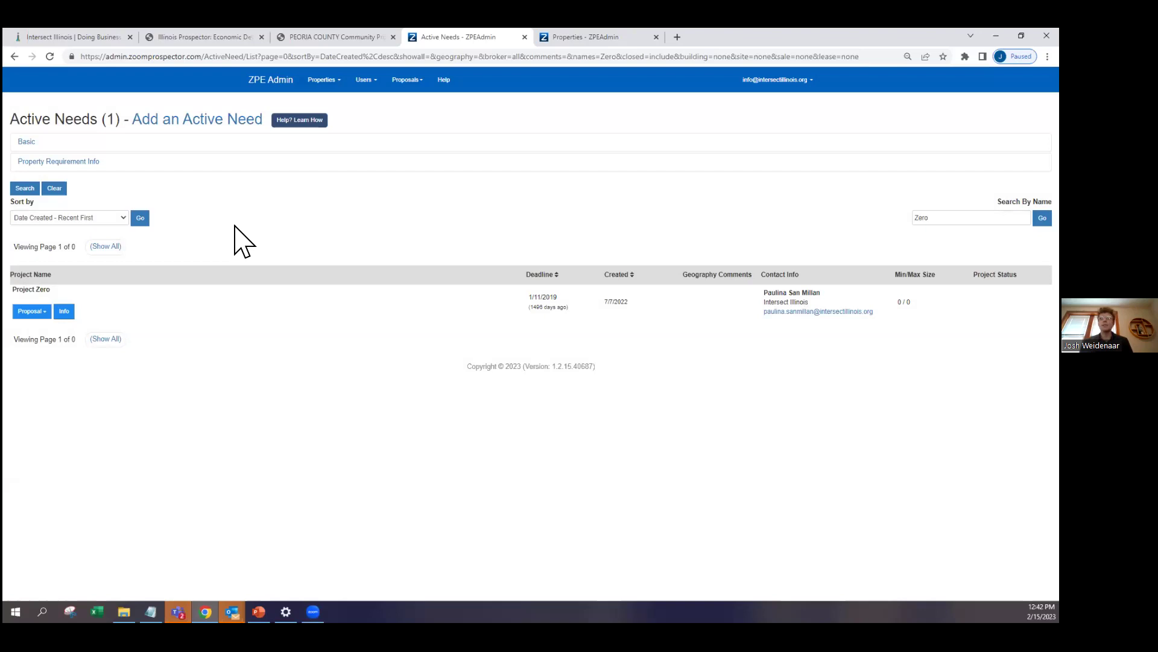
Step: Choose Add Properties from the Project Zero row's Proposal dropdown
left_click(42, 313)
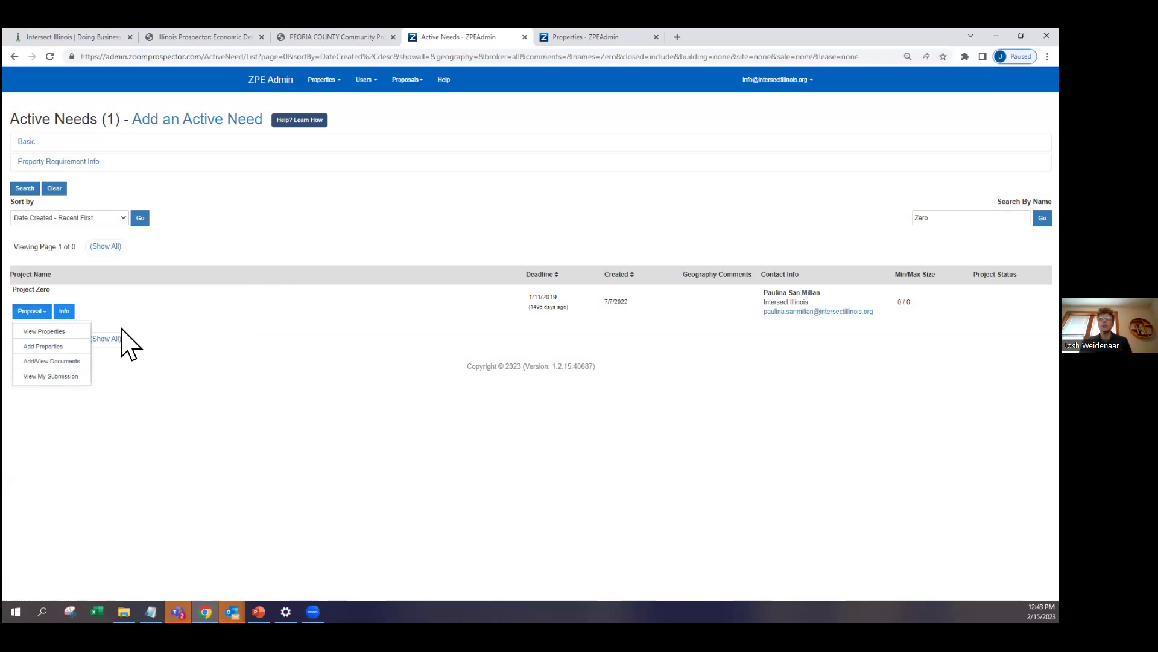
left_click(53, 346)
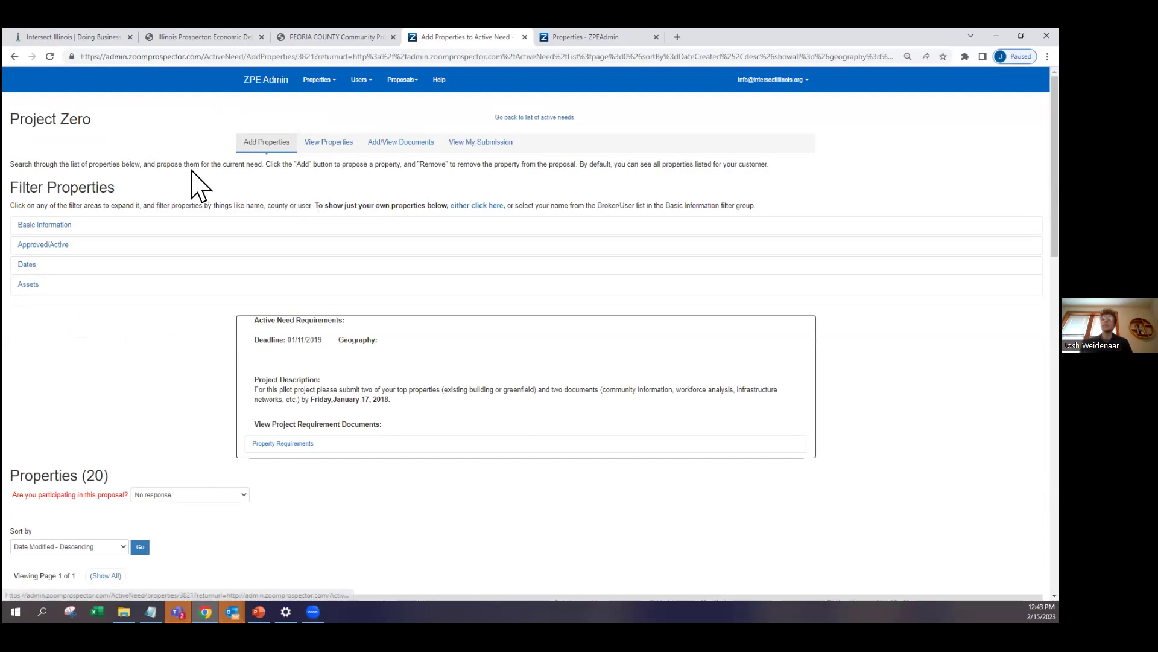
Step: Add 503 East Vandalia to Project Zero's proposed properties
scroll(97, 228, "down", 2)
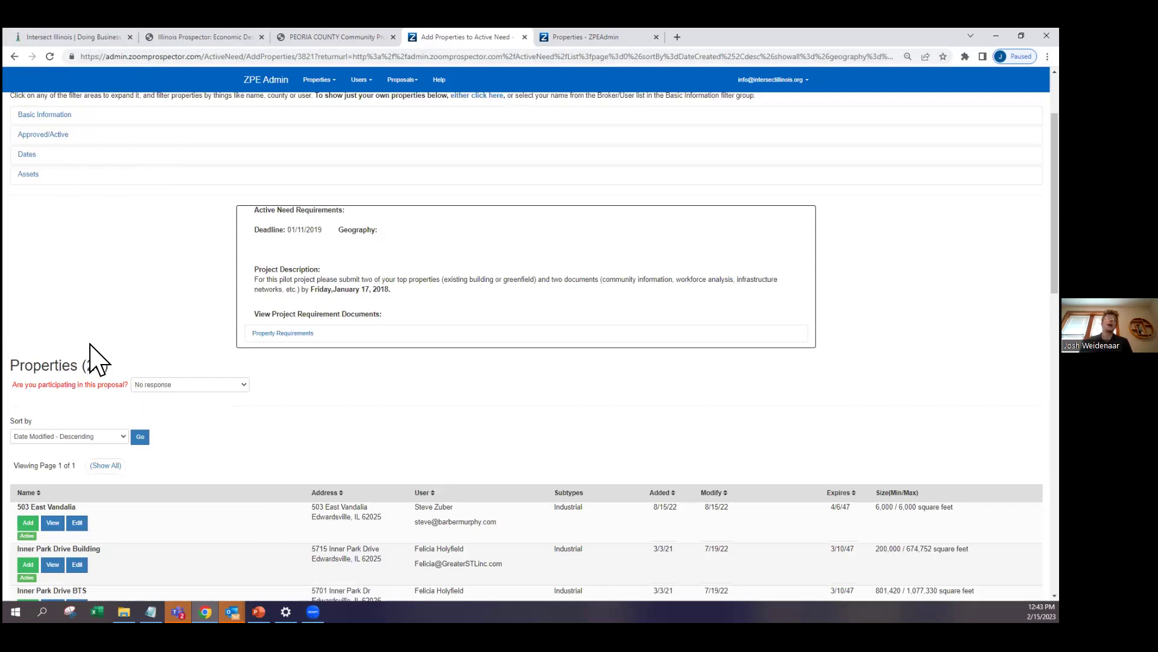
scroll(69, 299, "down", 3)
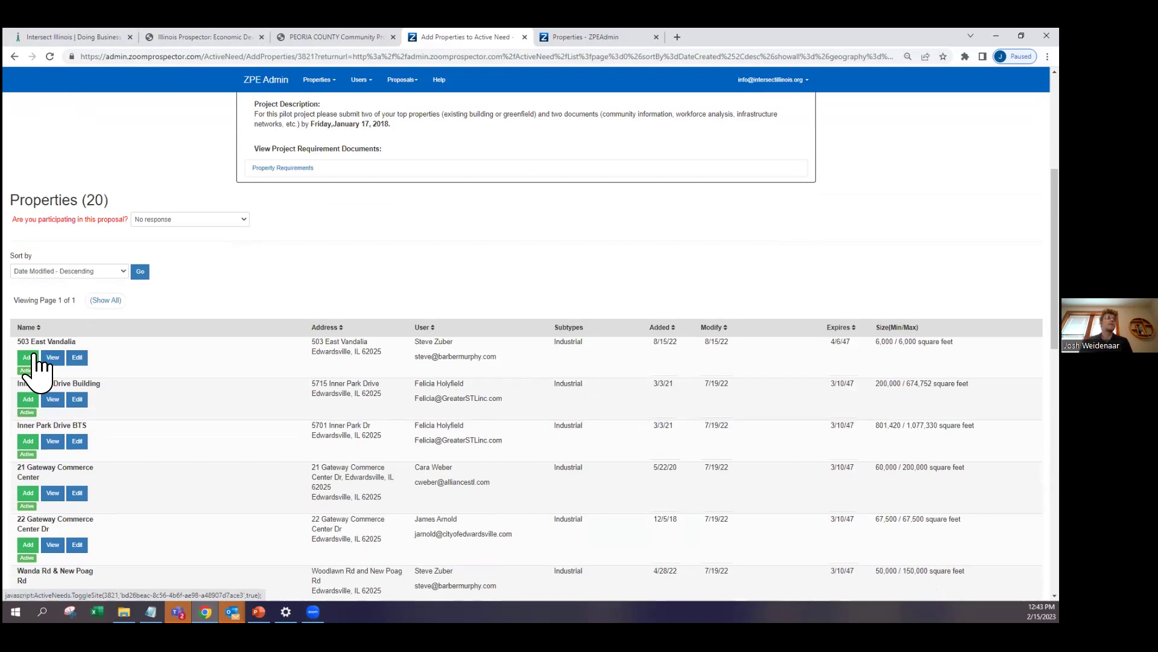
left_click(27, 359)
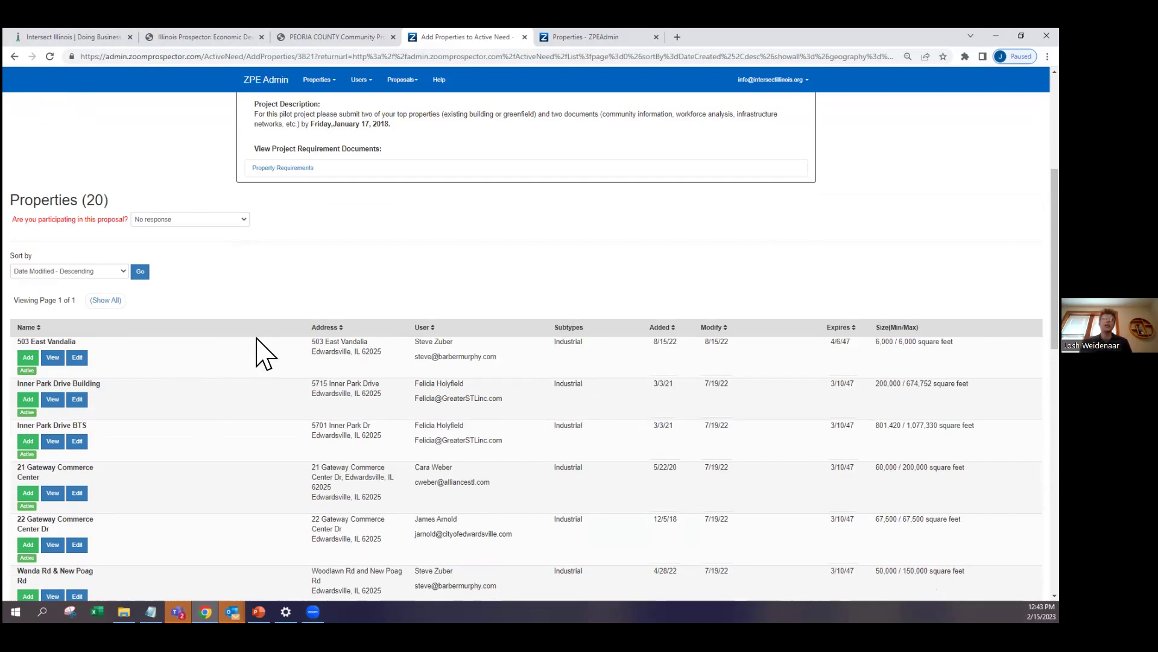
scroll(254, 339, "up", 5)
scroll(254, 340, "down", 1)
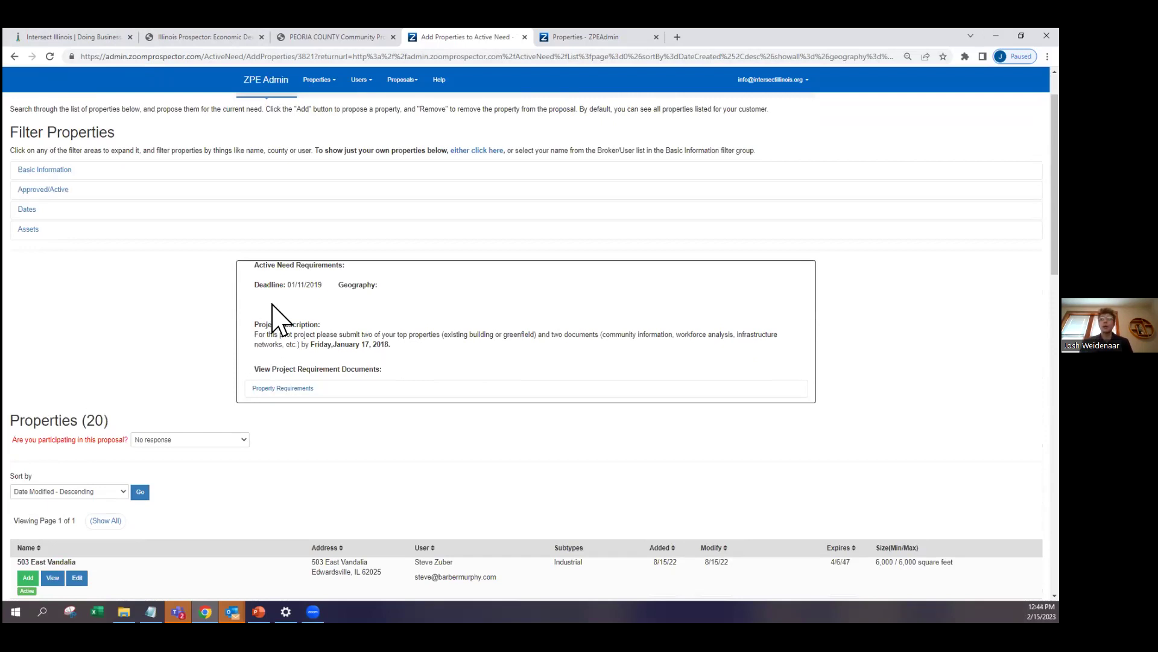
scroll(248, 398, "up", 1)
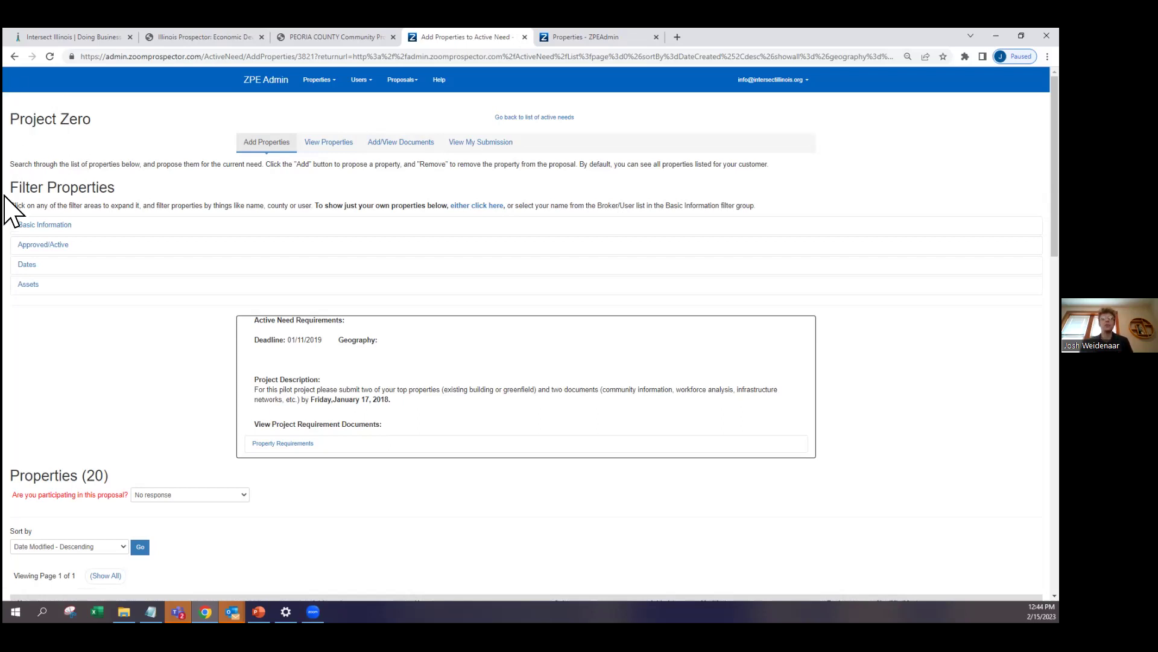
Step: Open Project Zero's Add/View Documents page, then present PowerPoint slide 10 'QUESTIONS?' full screen
left_click(389, 145)
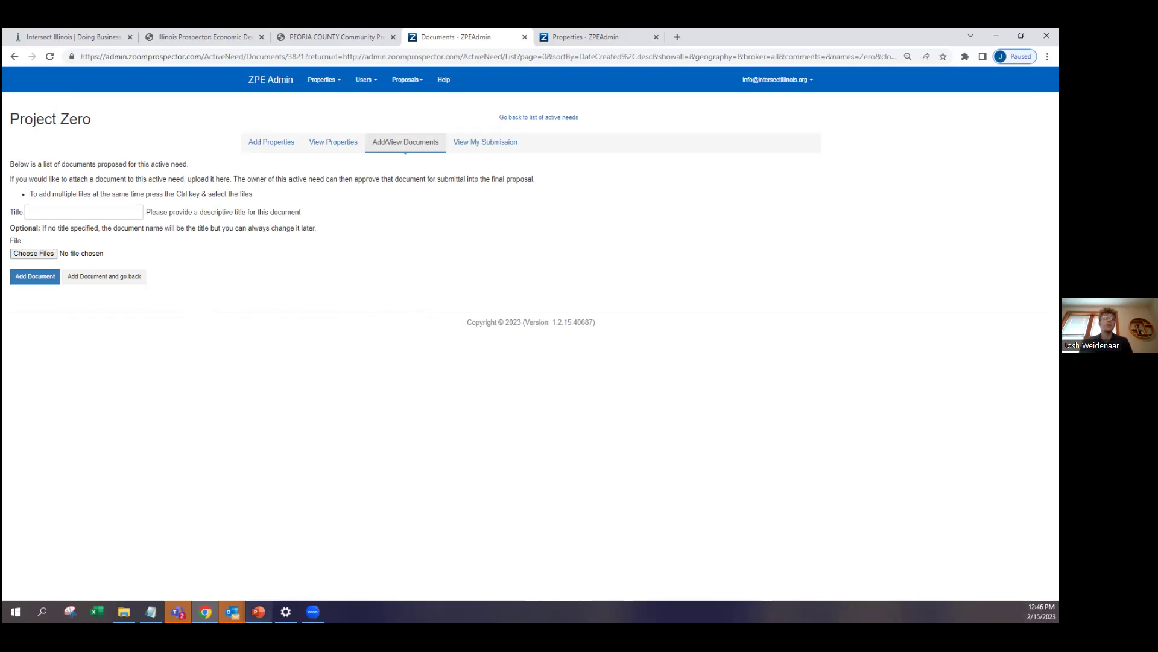
mouse_move(259, 611)
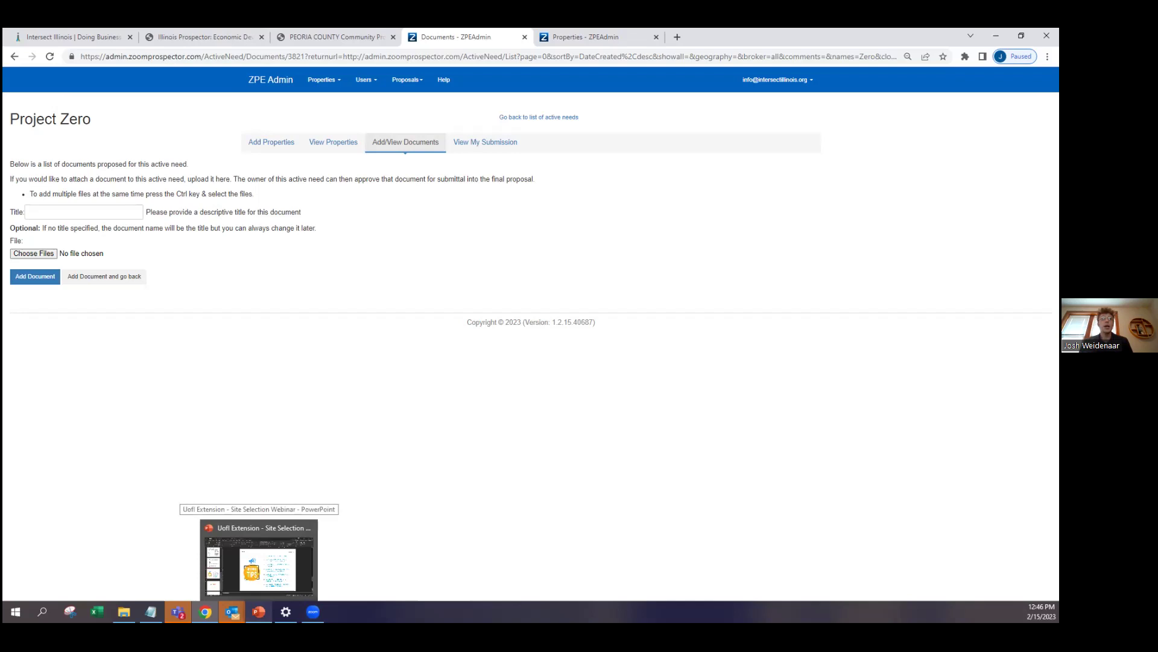
left_click(259, 561)
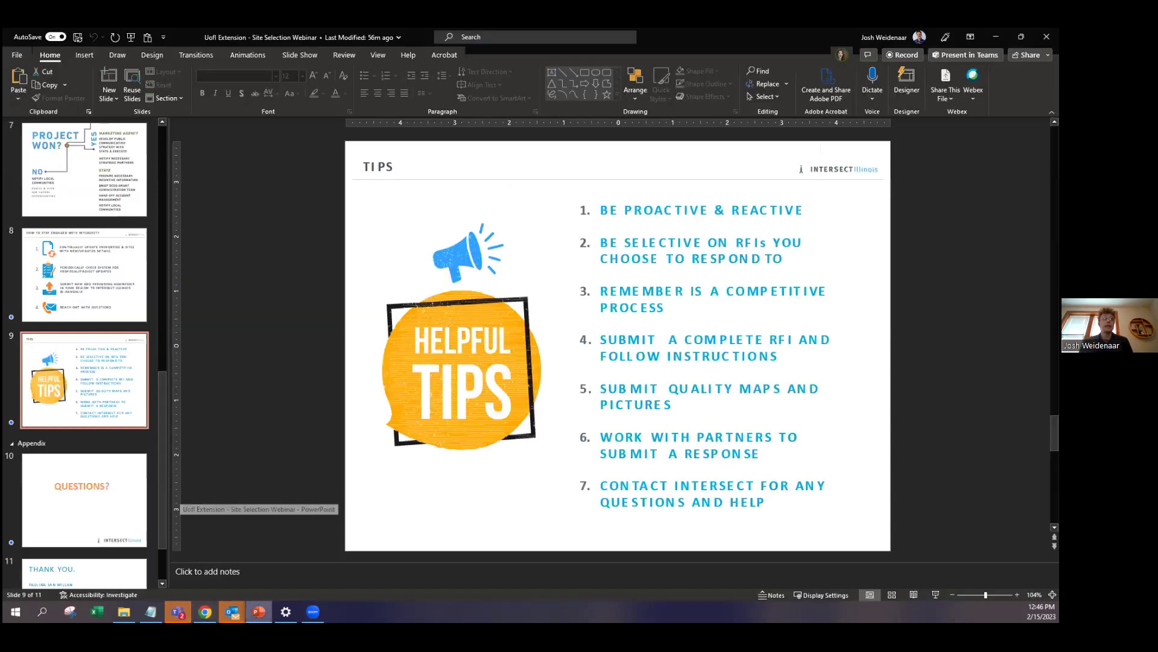
left_click(85, 501)
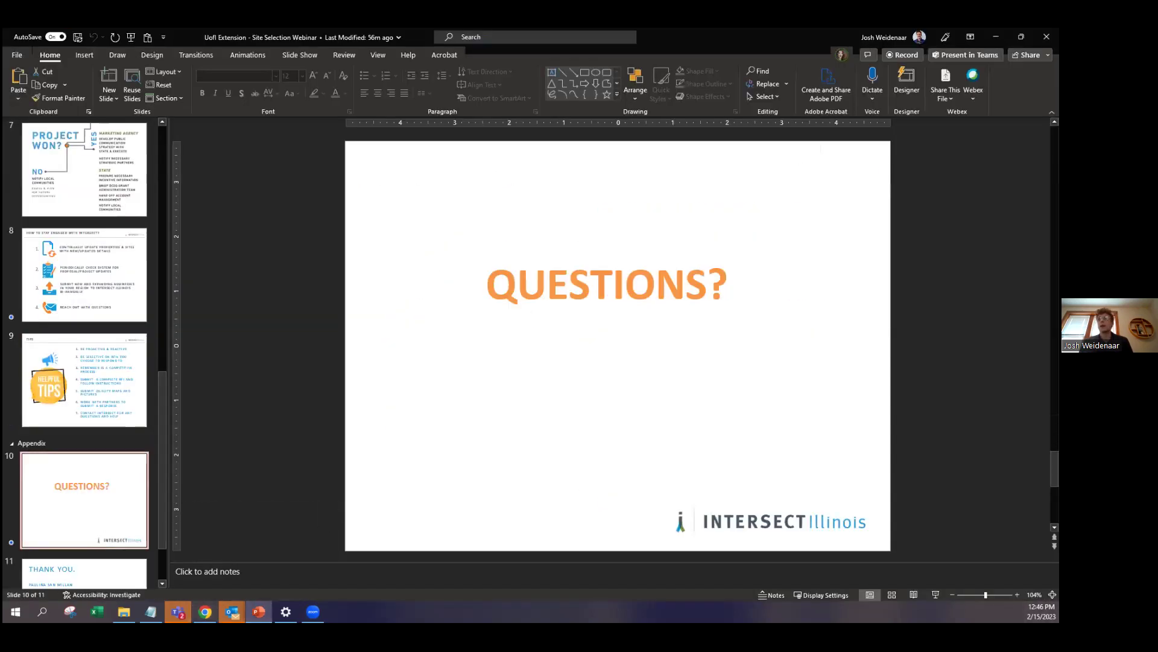
left_click(935, 594)
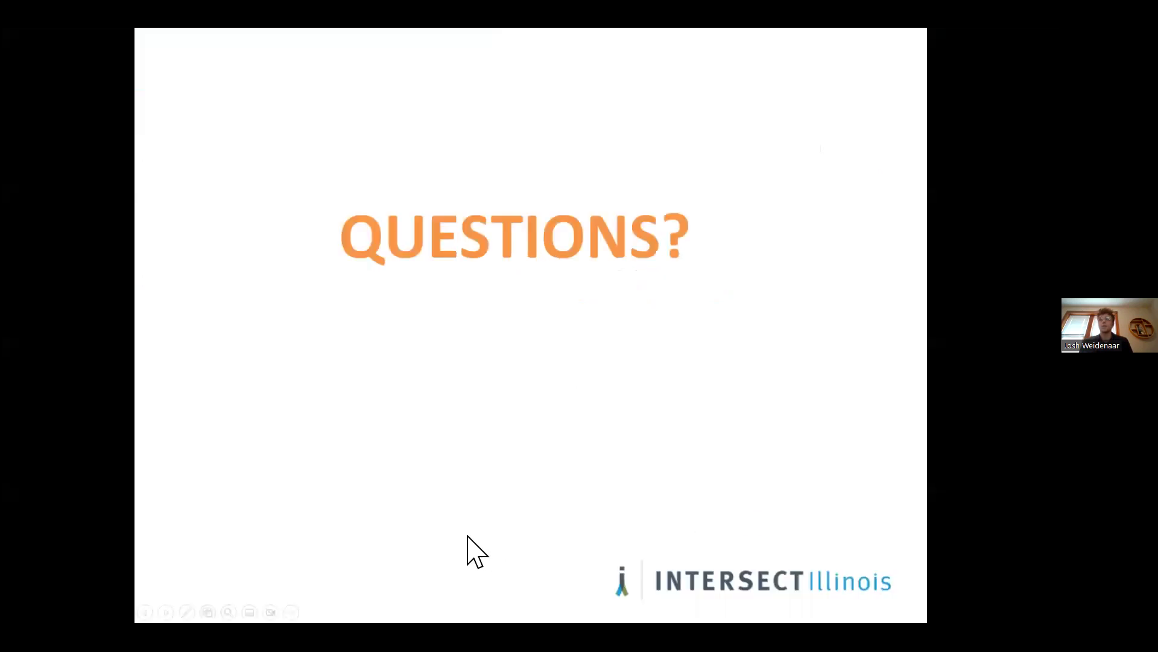